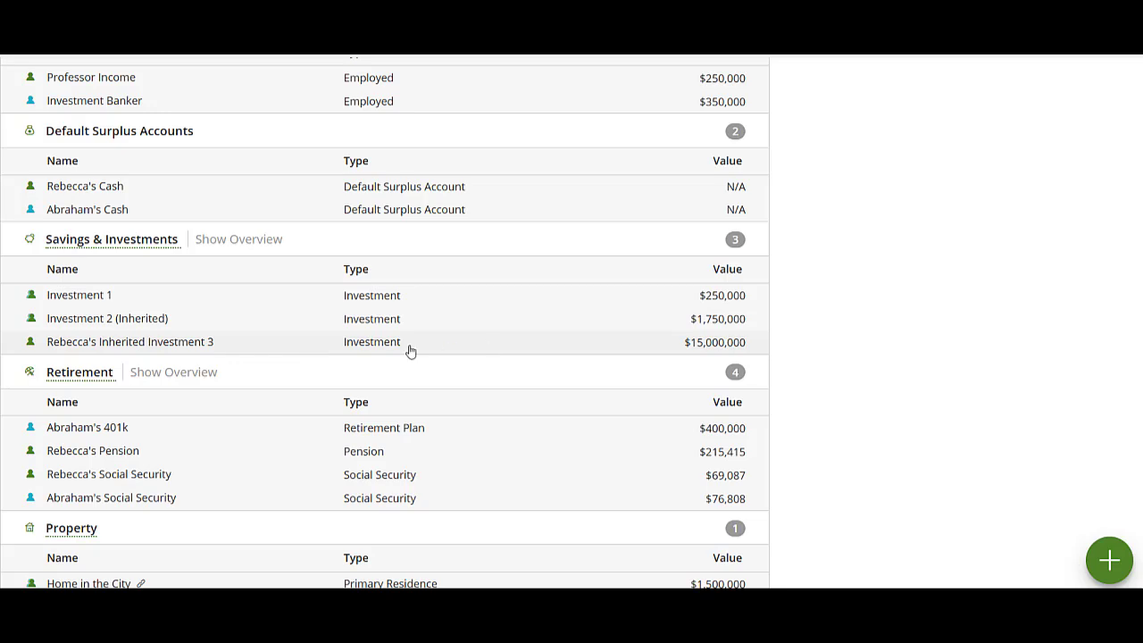
Create a what-if plan named SLAT as a copy of the Base Plan, and view it in the plan list
scroll(799, 413, "up", 10)
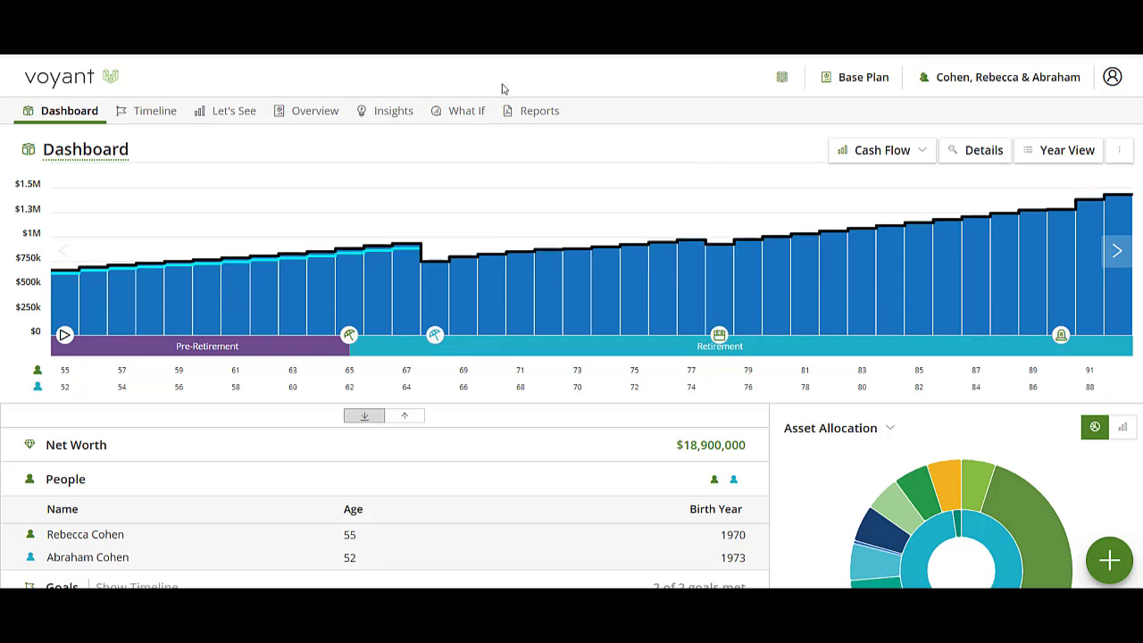
left_click(472, 110)
left_click(119, 341)
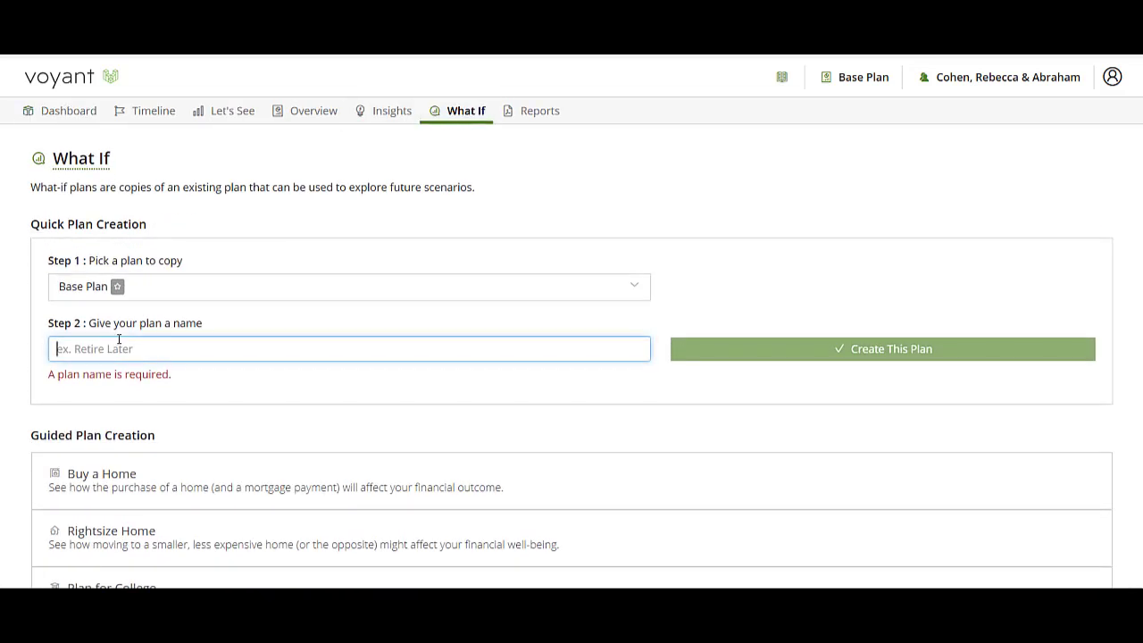
type("SLAT")
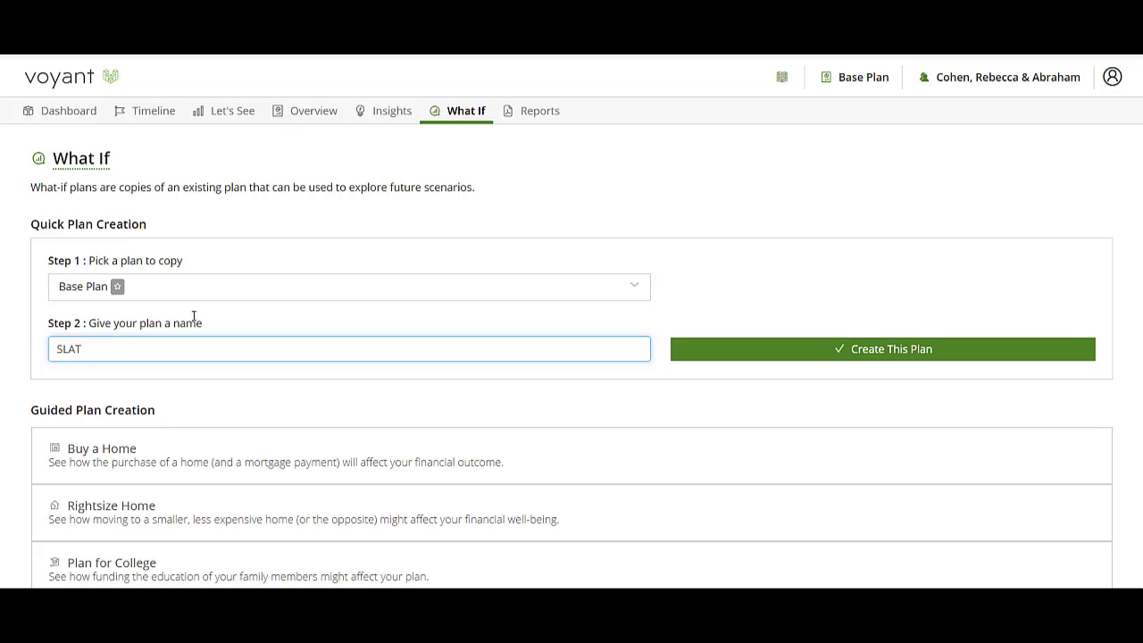
left_click(849, 352)
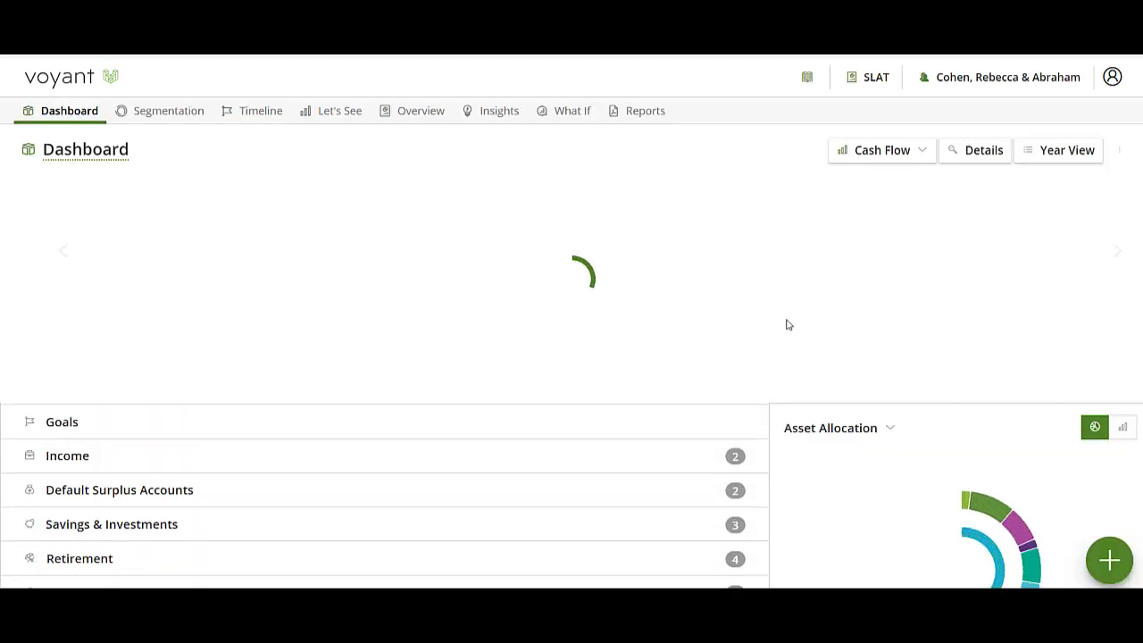
left_click(875, 80)
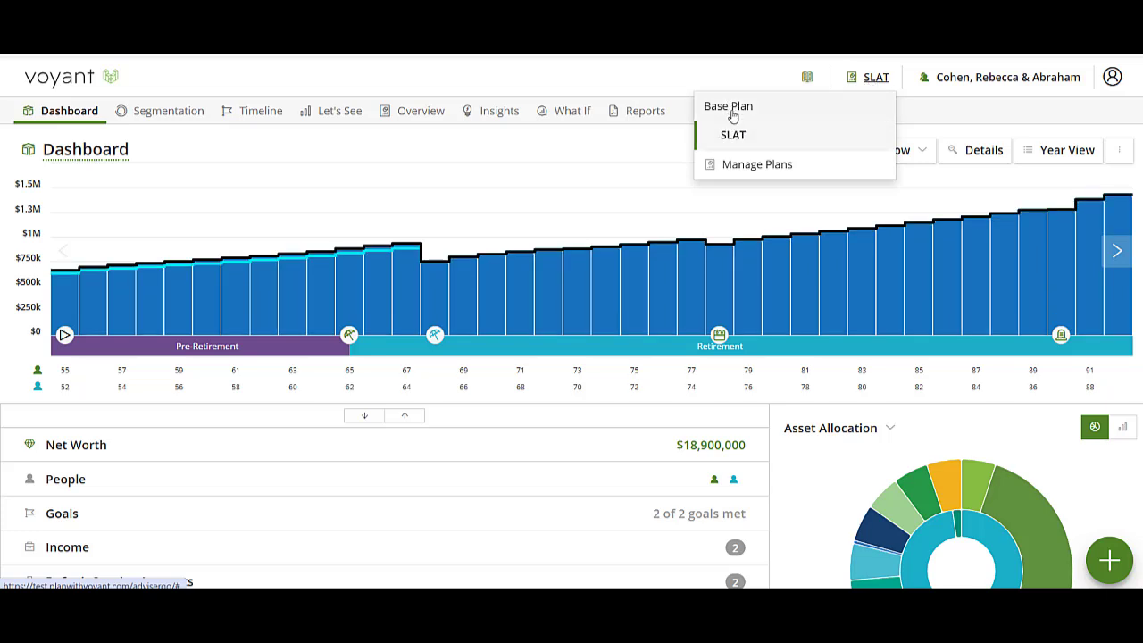
left_click(675, 74)
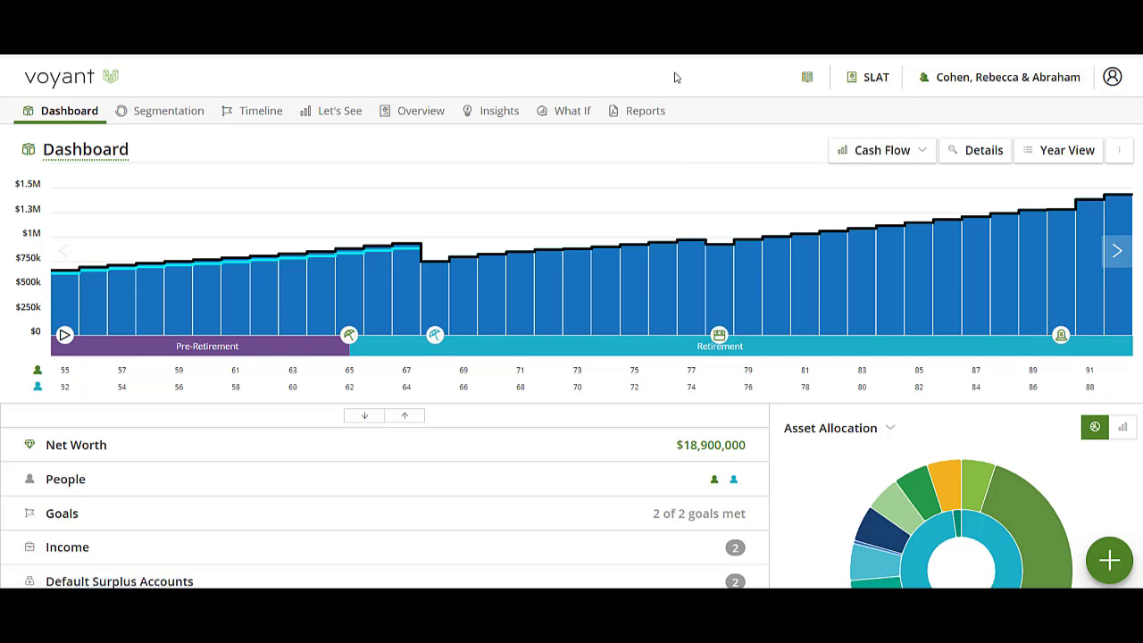
Add a new trust to the SLAT plan and set its type to Spousal Lifetime Access Trust
left_click(1109, 562)
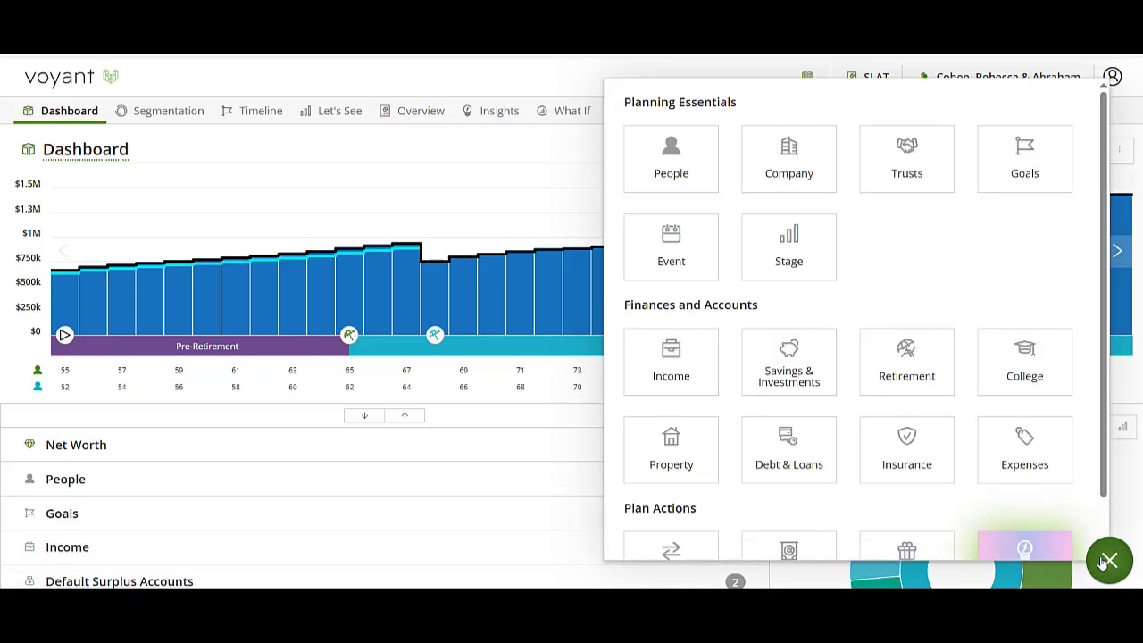
left_click(925, 156)
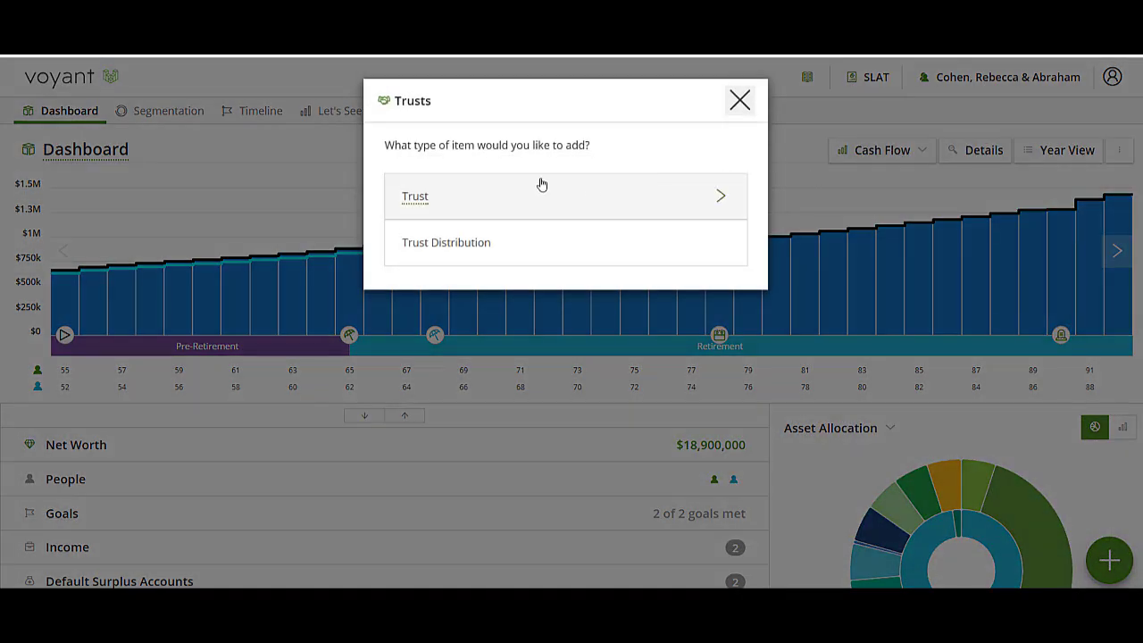
left_click(535, 201)
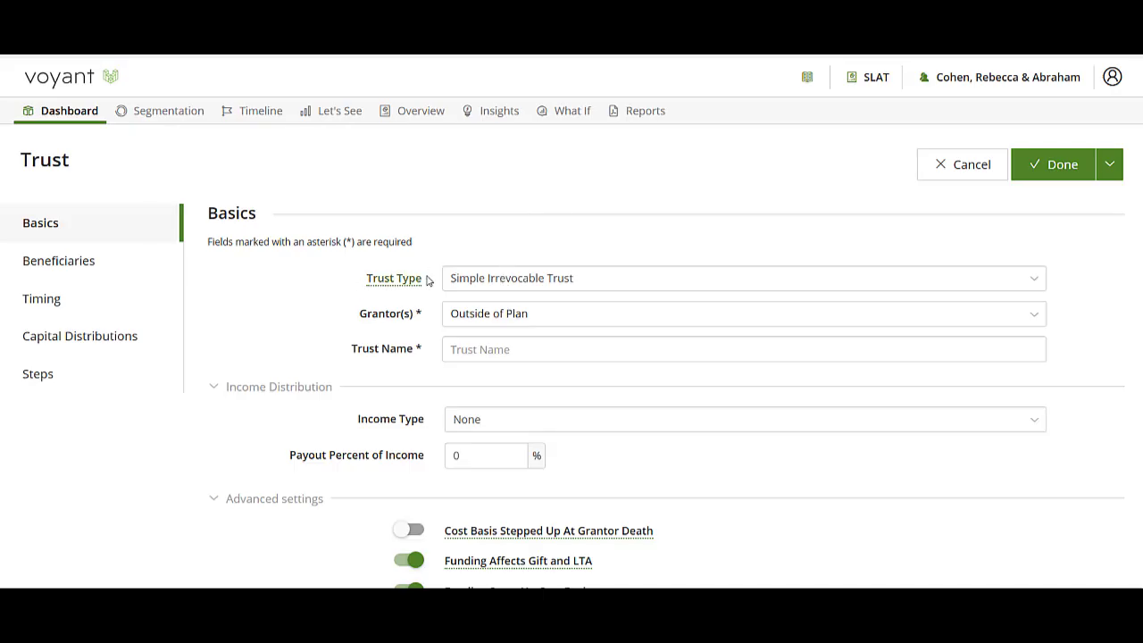
left_click(542, 283)
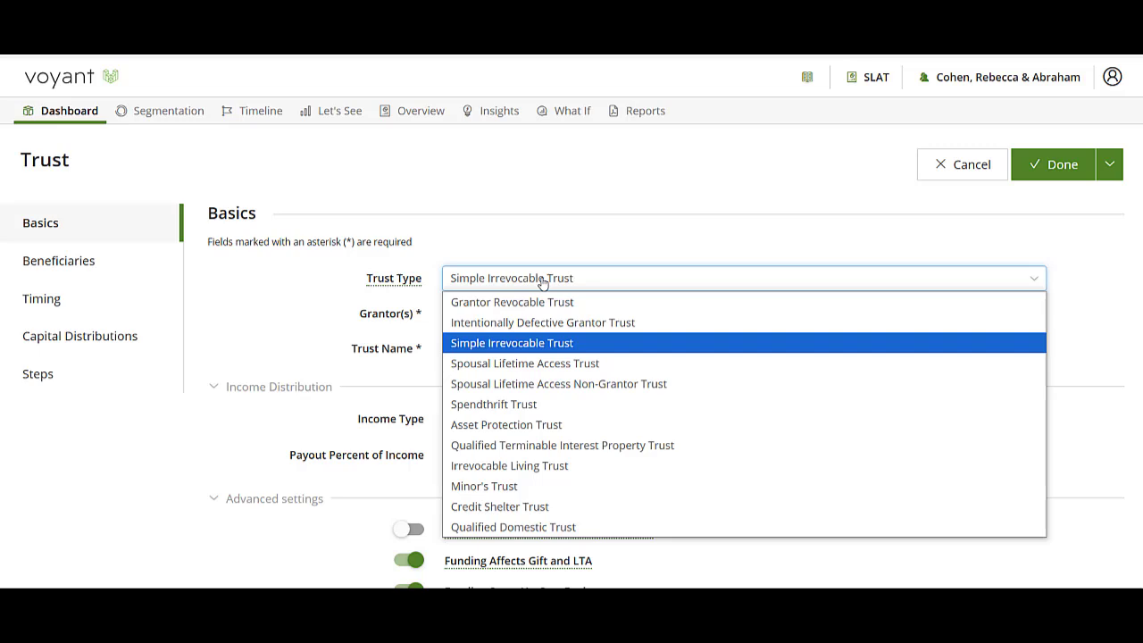
left_click(489, 365)
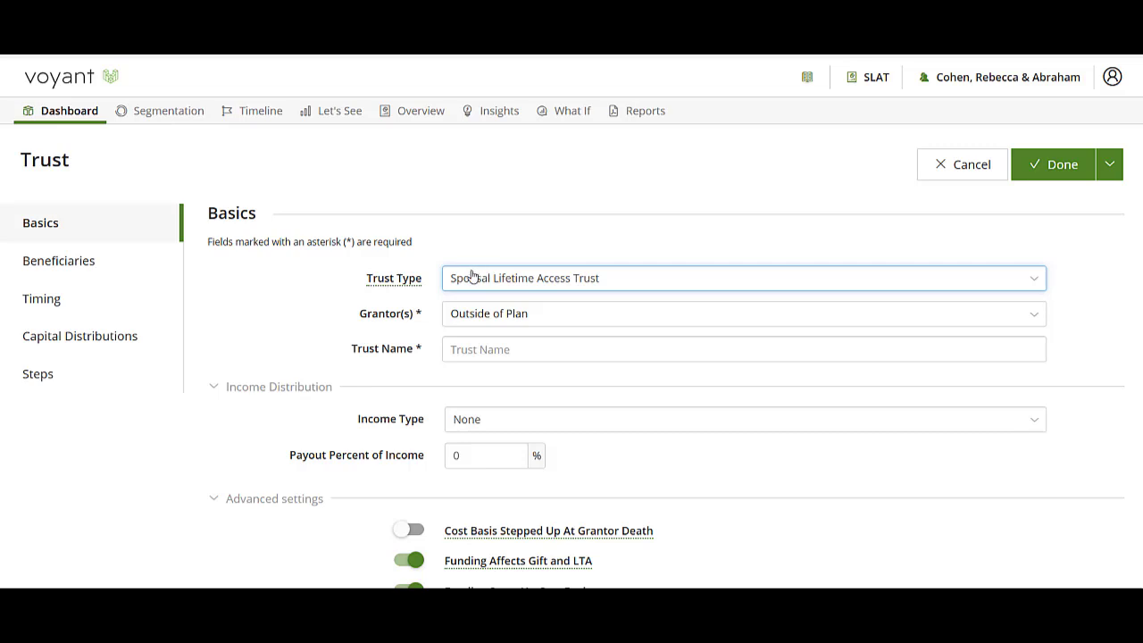
Set the 55-year-old client as grantor and name the trust with that client's first name in possessive form followed by SLAT
left_click(469, 320)
left_click(468, 338)
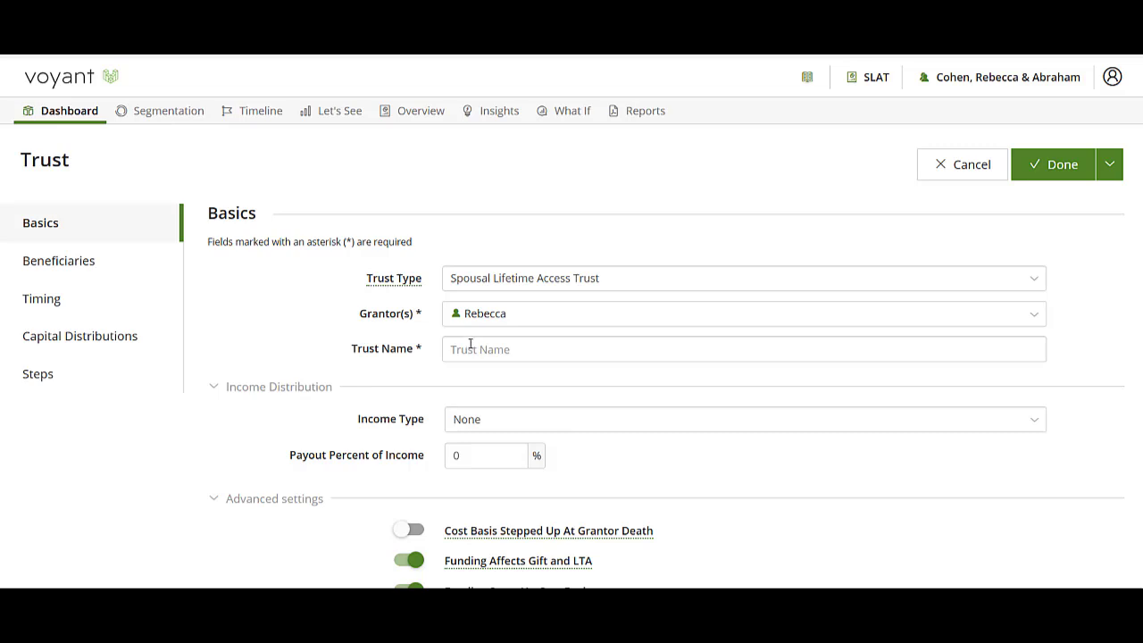
left_click(483, 350)
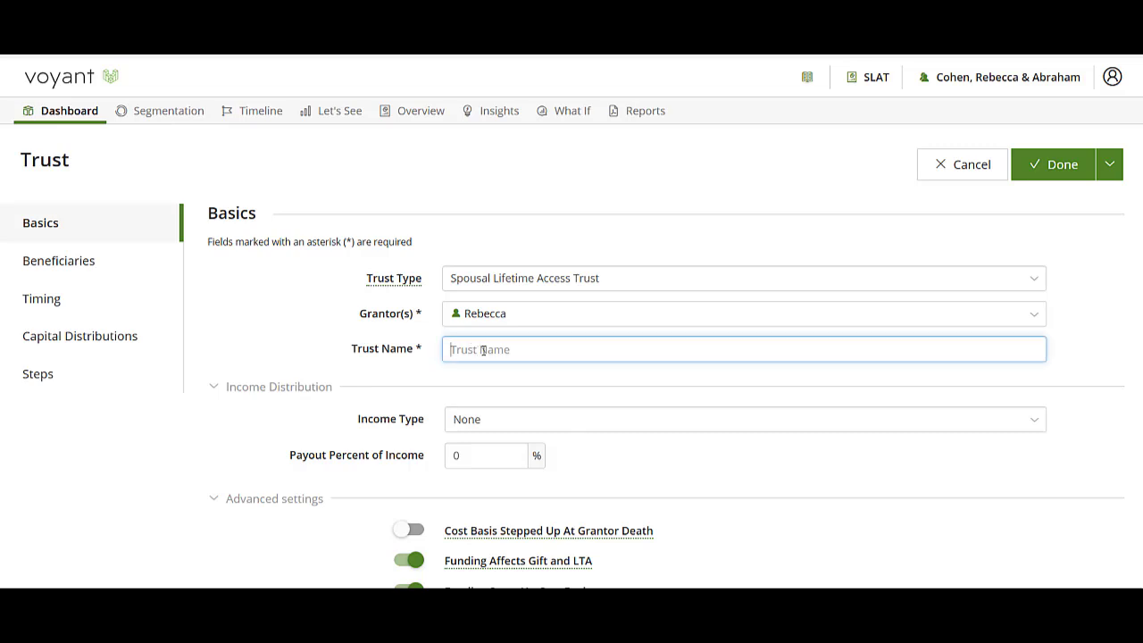
type("Rebecca'")
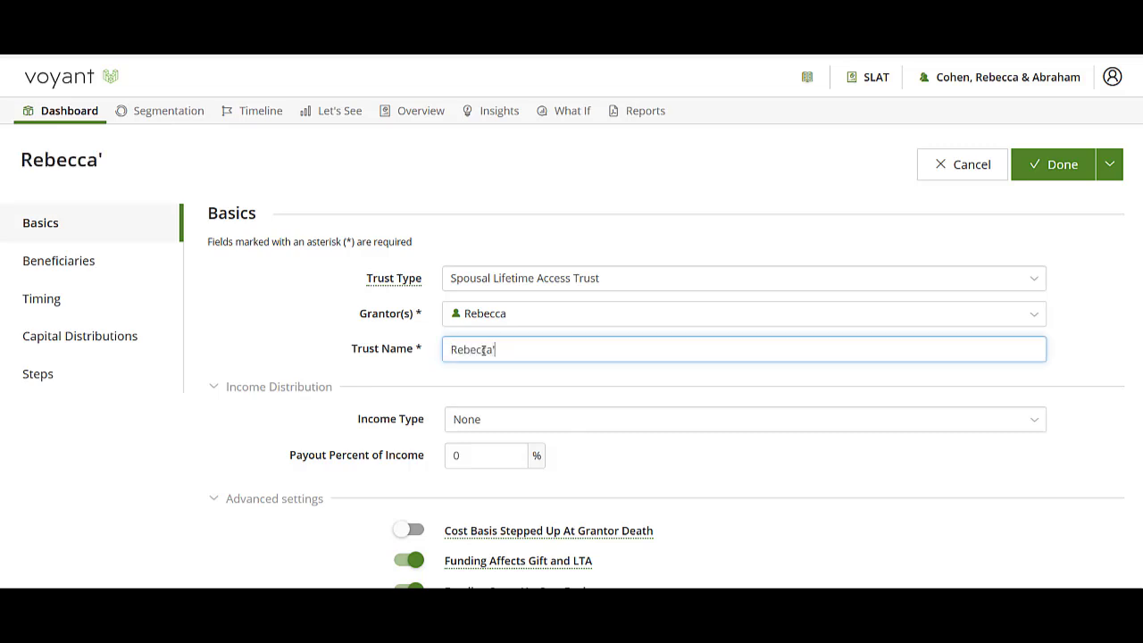
type("s Sl")
type("LAT")
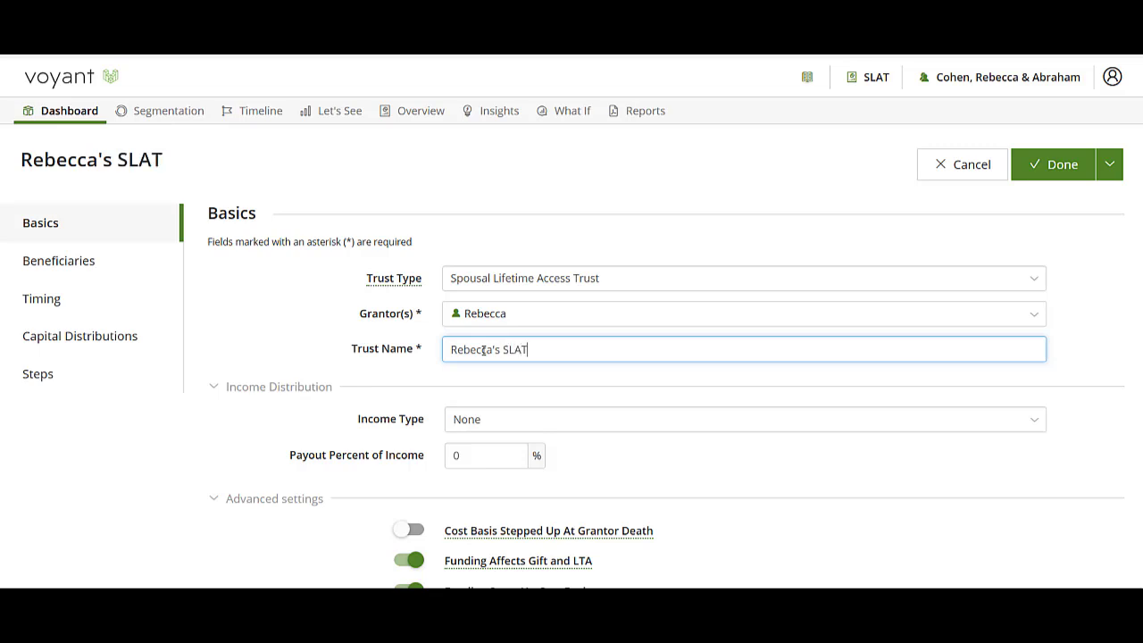
Set the trust's income distribution type to All, and switch Cost Basis Stepped Up At Grantor Death on and back off
left_click(503, 423)
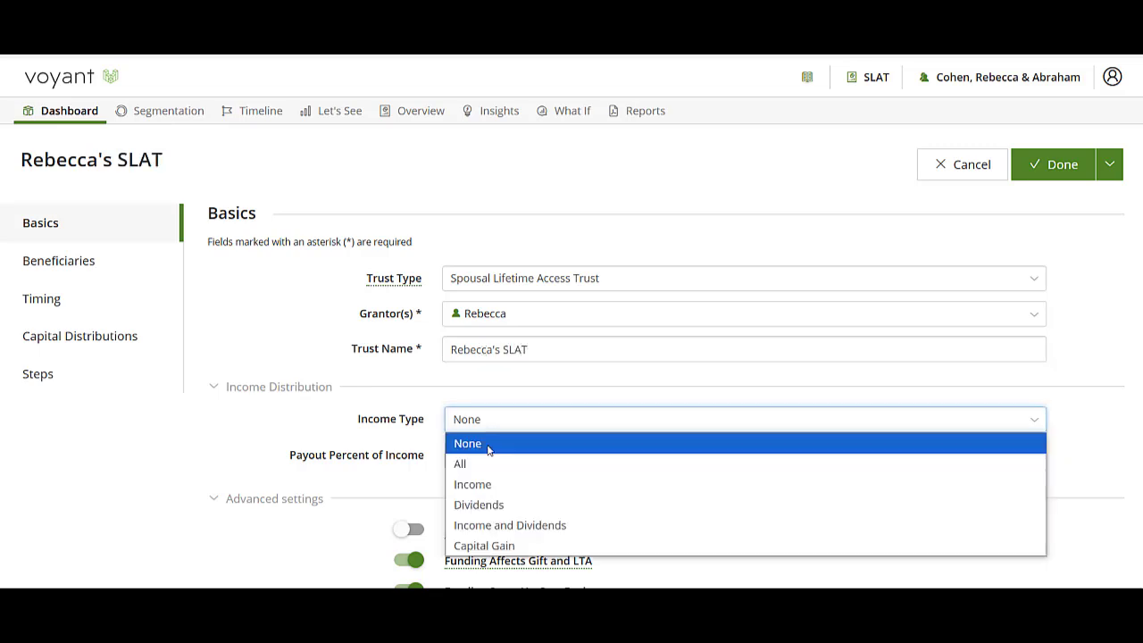
left_click(482, 463)
scroll(483, 451, "down", 1)
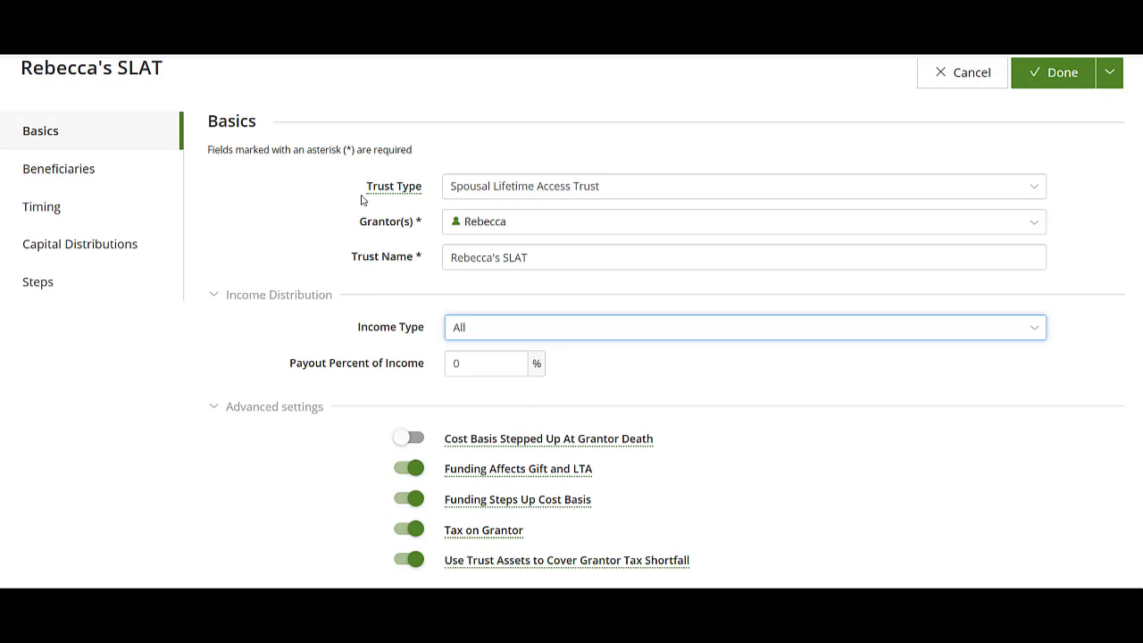
left_click(409, 439)
left_click(410, 439)
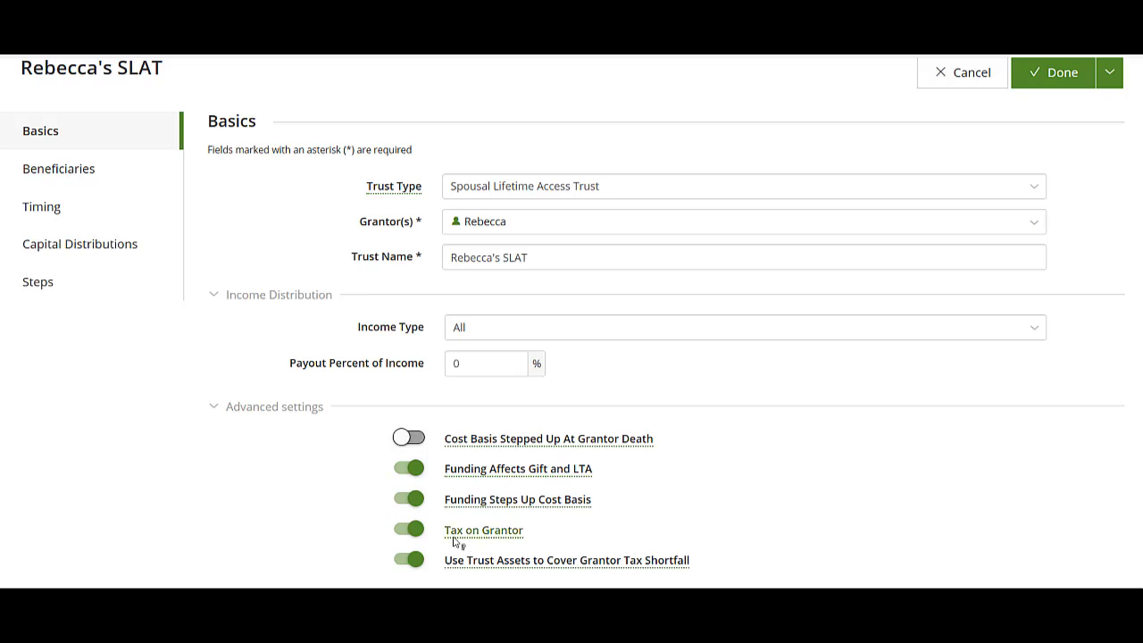
Make the grantor's spouse the 100% beneficiary of the trust and save the trust
left_click(65, 175)
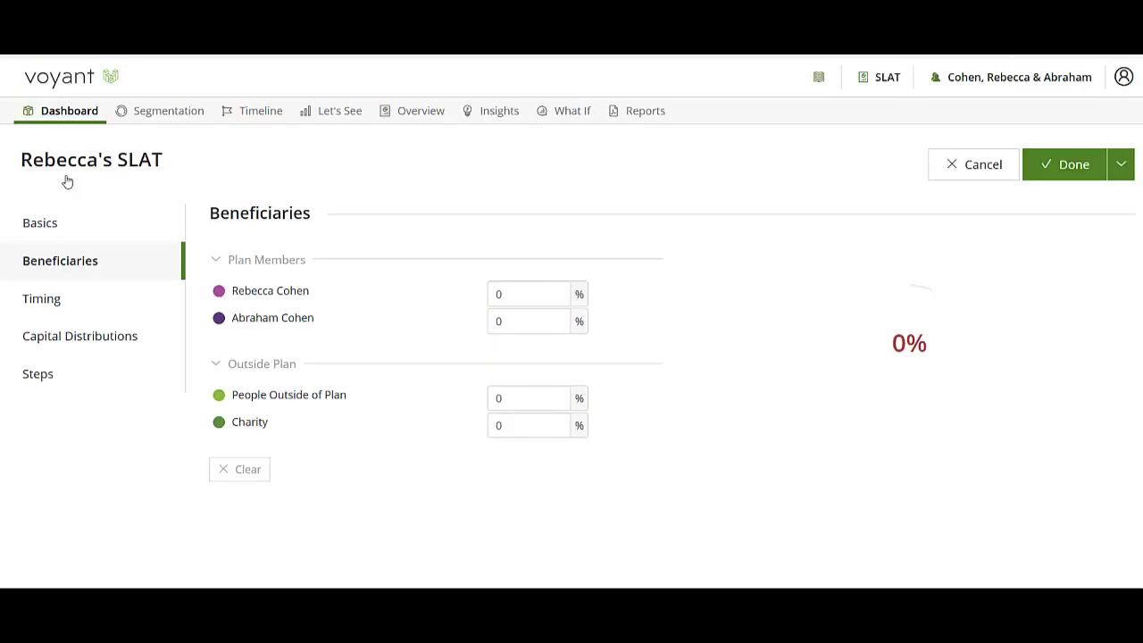
left_click(548, 321)
type("100")
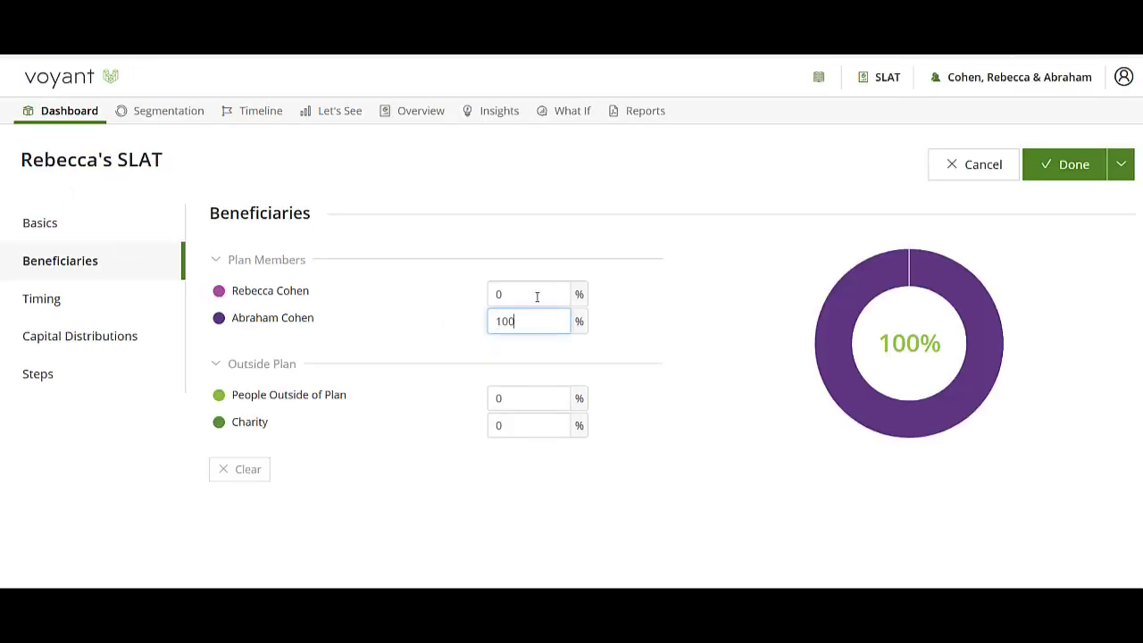
left_click(1069, 170)
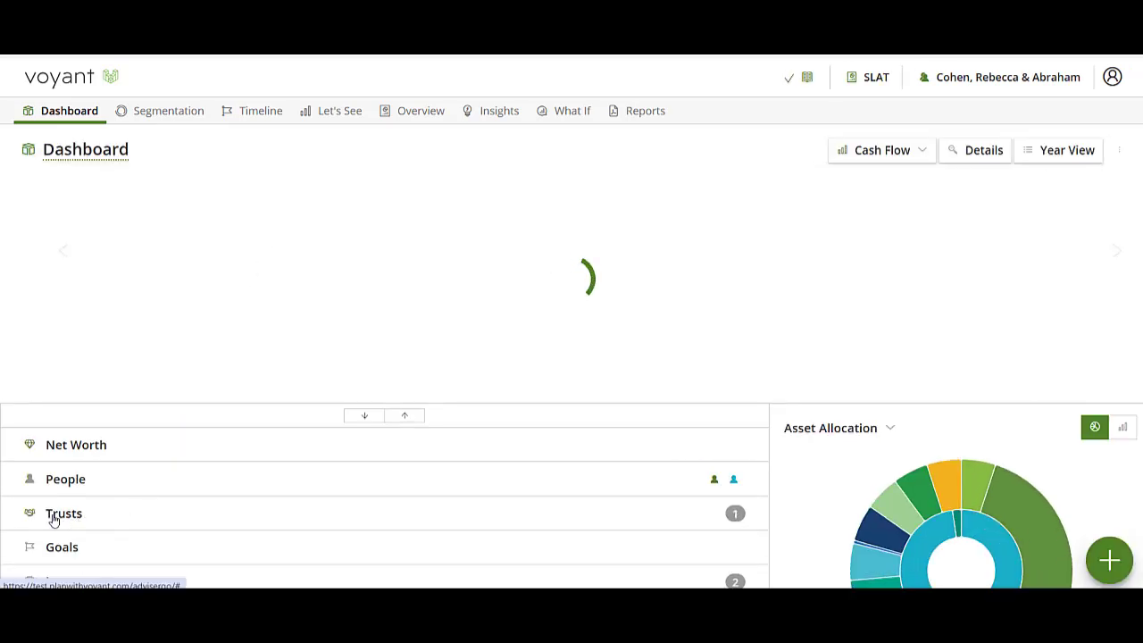
Expand the trusts and the savings and investments on the dashboard to review the new trust and its default account
left_click(105, 513)
scroll(106, 513, "down", 3)
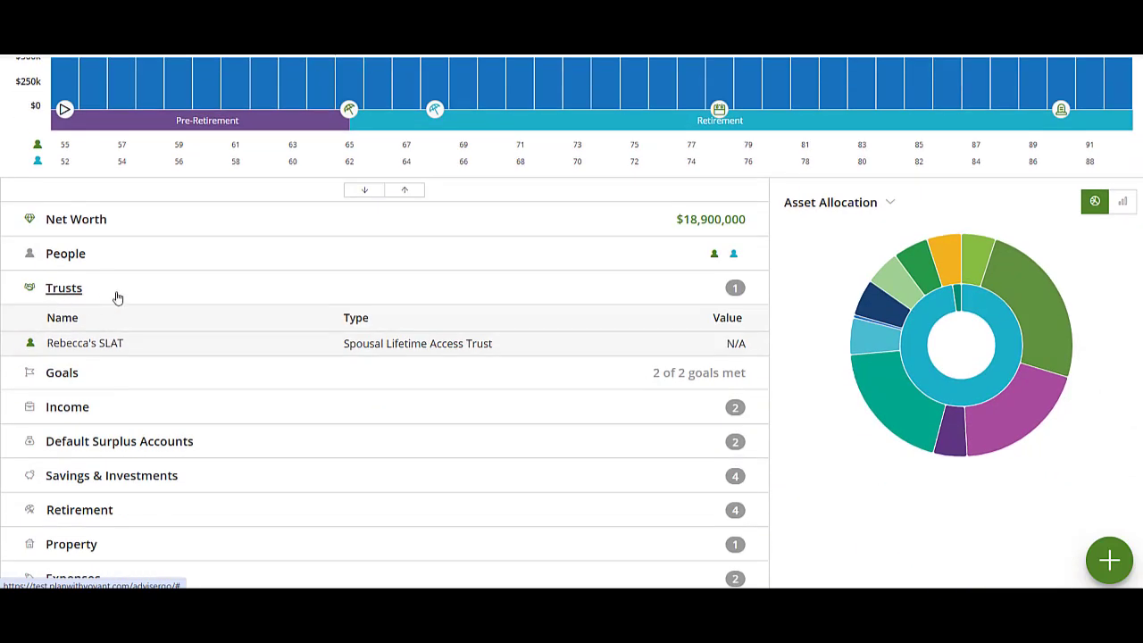
left_click(204, 479)
scroll(207, 479, "down", 3)
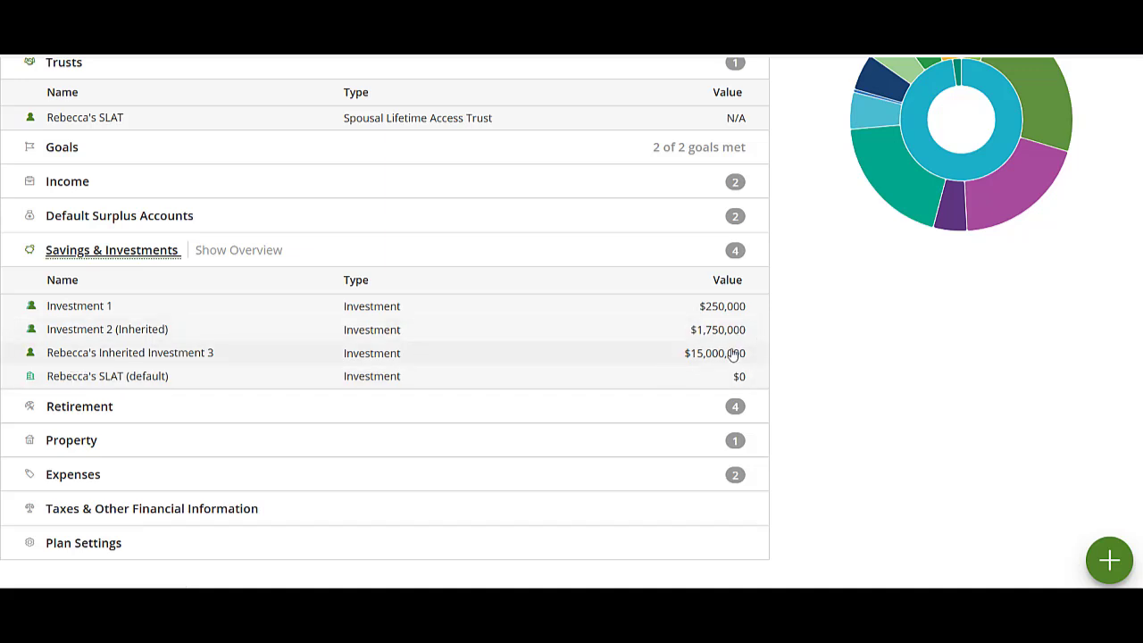
Add a transfer plan action with the trust's default investment account as its destination
left_click(1112, 559)
scroll(665, 535, "down", 1)
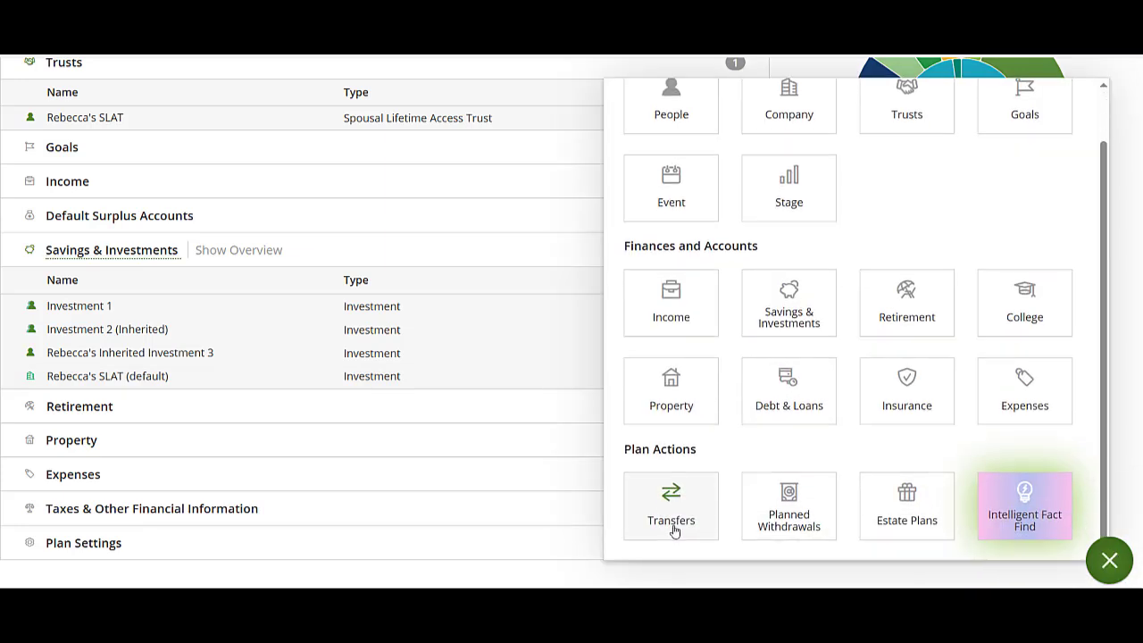
left_click(685, 511)
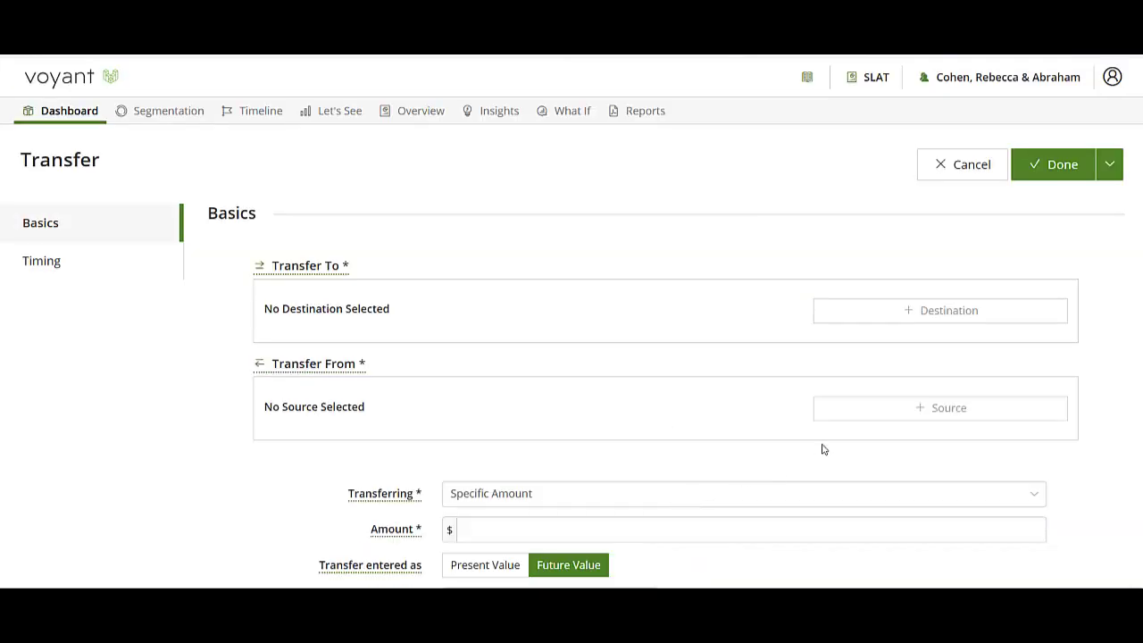
left_click(919, 312)
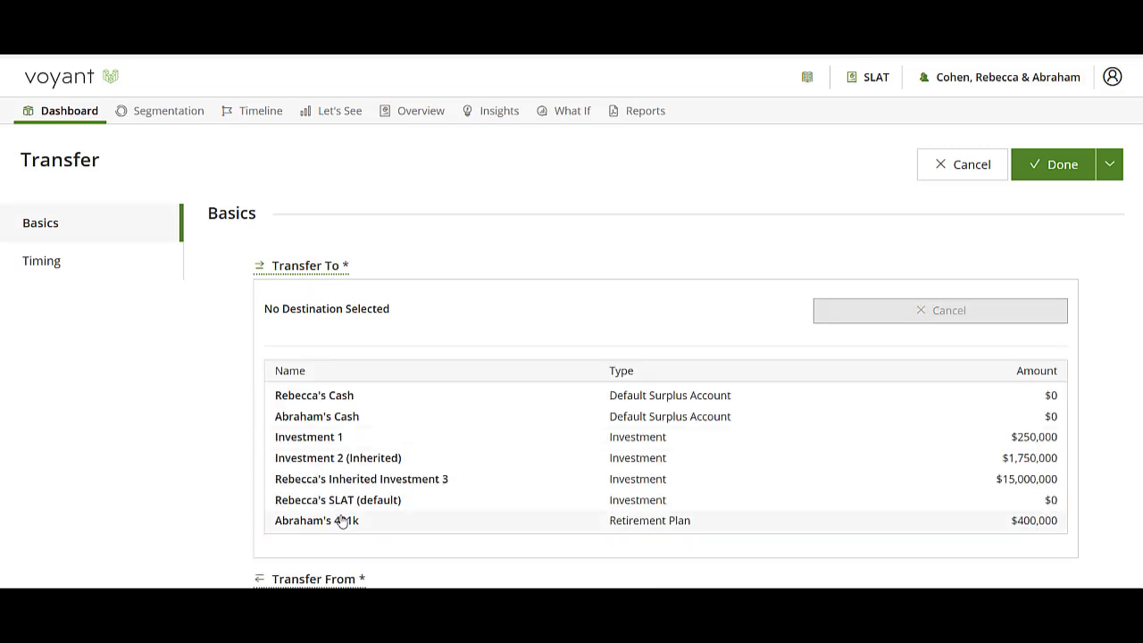
left_click(319, 502)
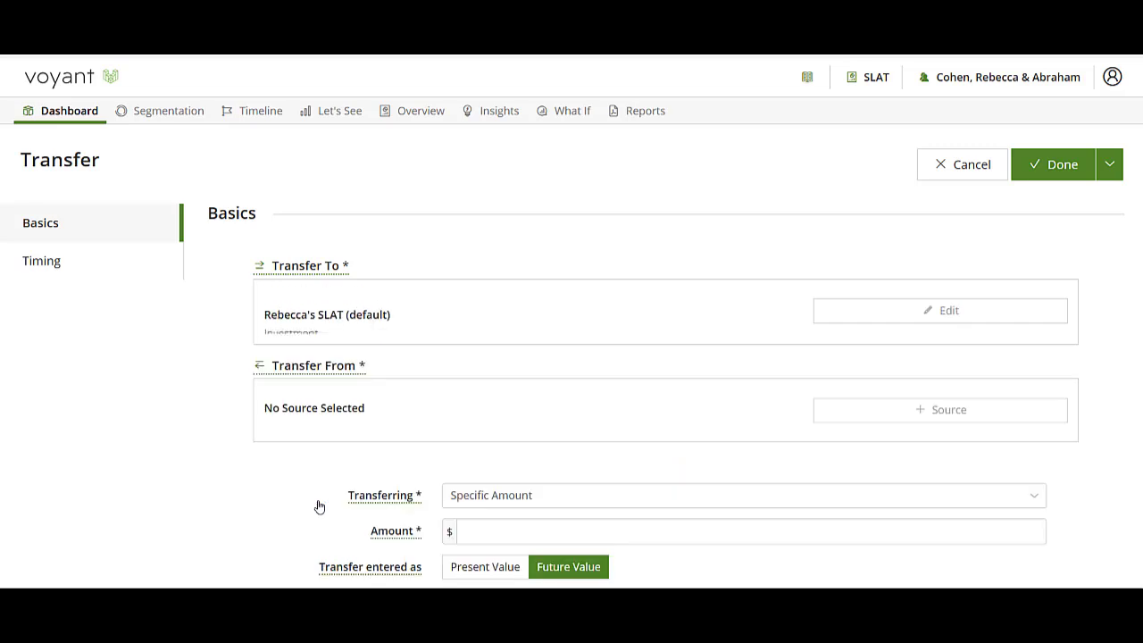
Set the grantor's Inherited Investment 3 as the transfer source and transfer All Available
left_click(949, 410)
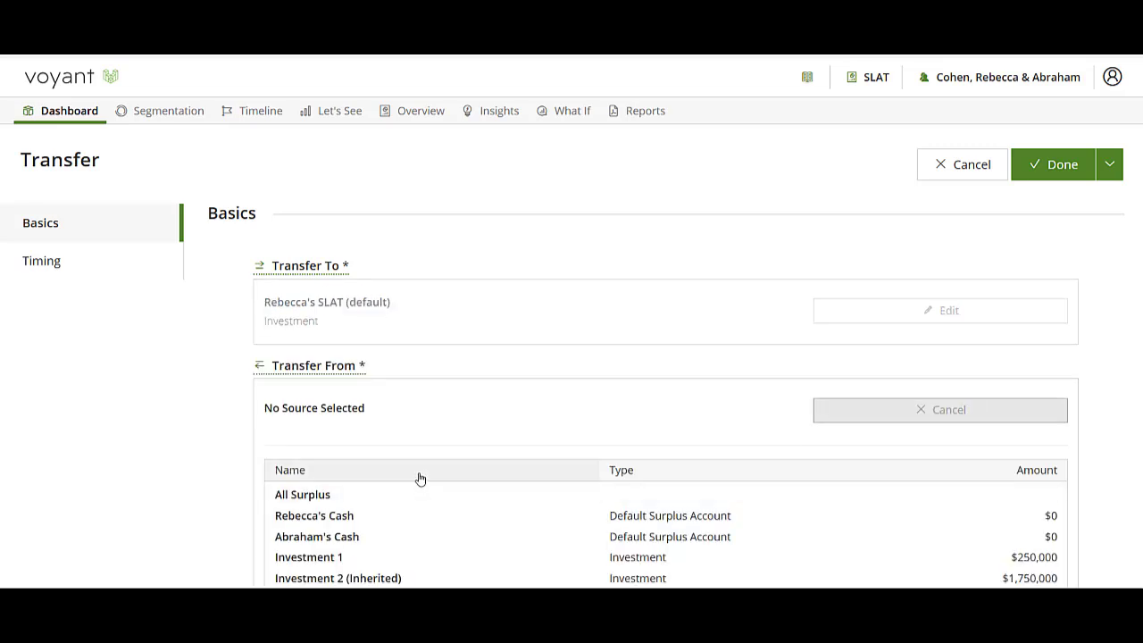
scroll(419, 477, "down", 3)
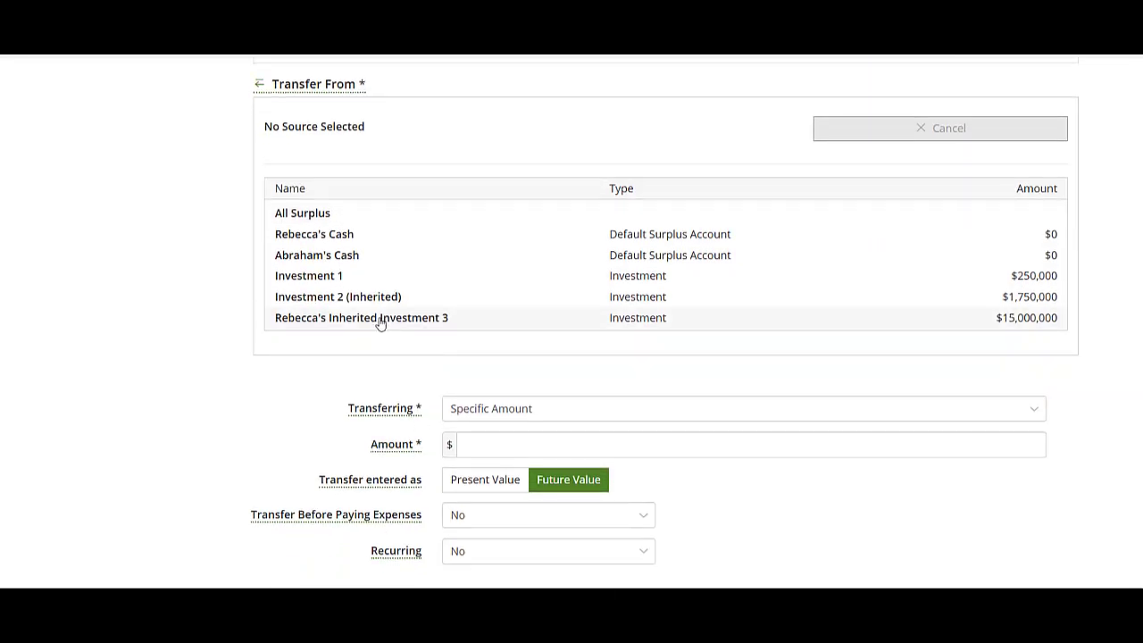
left_click(379, 323)
left_click(449, 406)
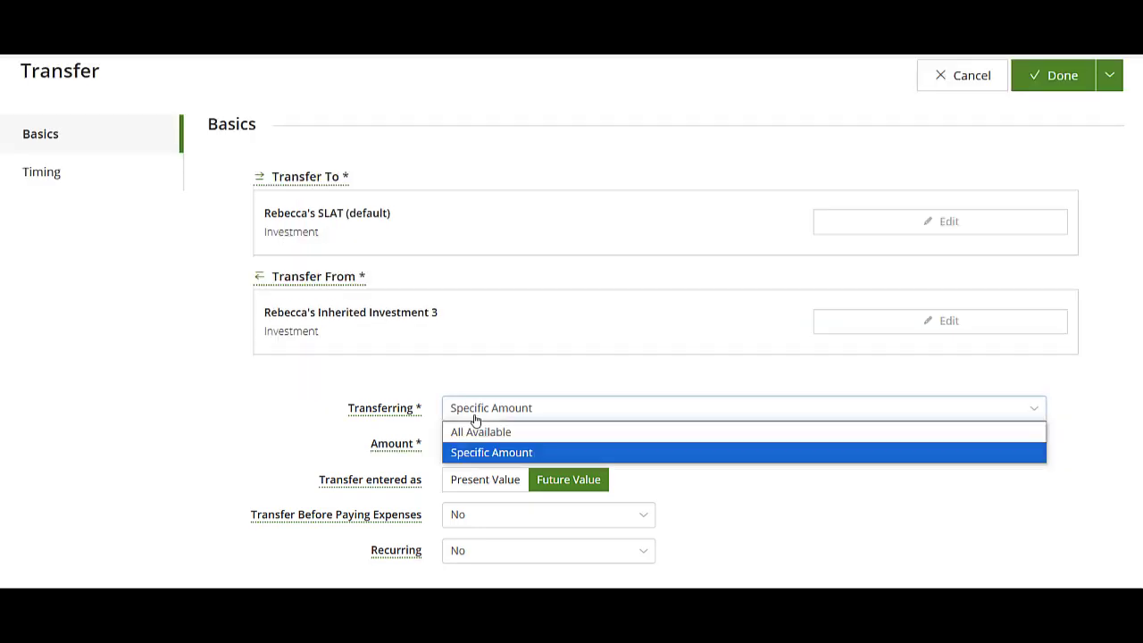
left_click(481, 433)
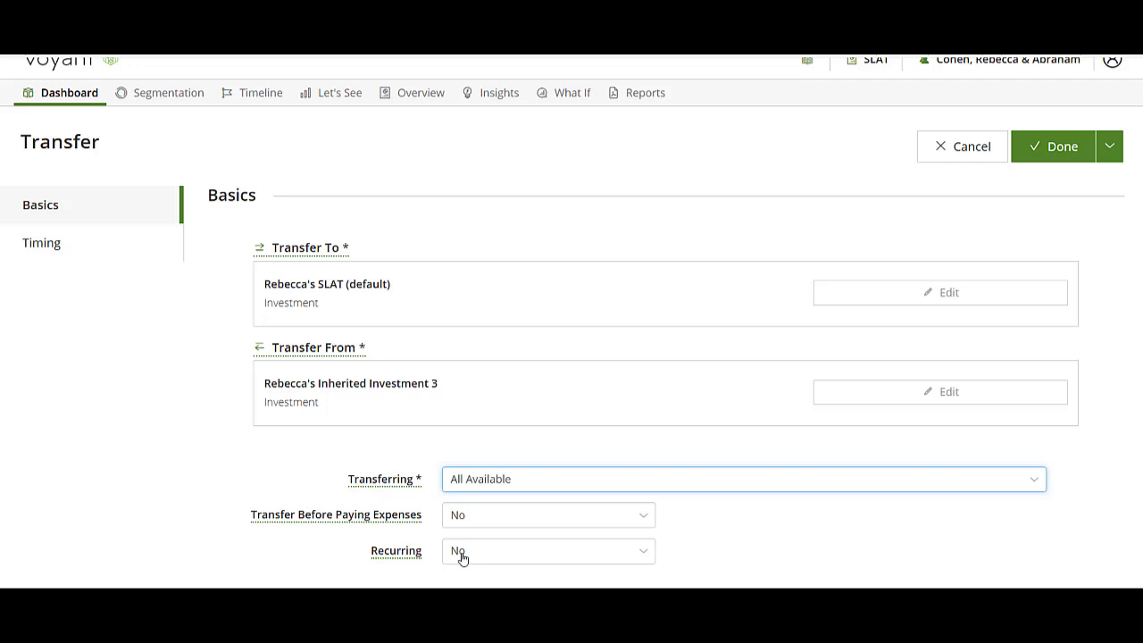
Set the transfer's timing to the Plan Start event and save the transfer
left_click(43, 244)
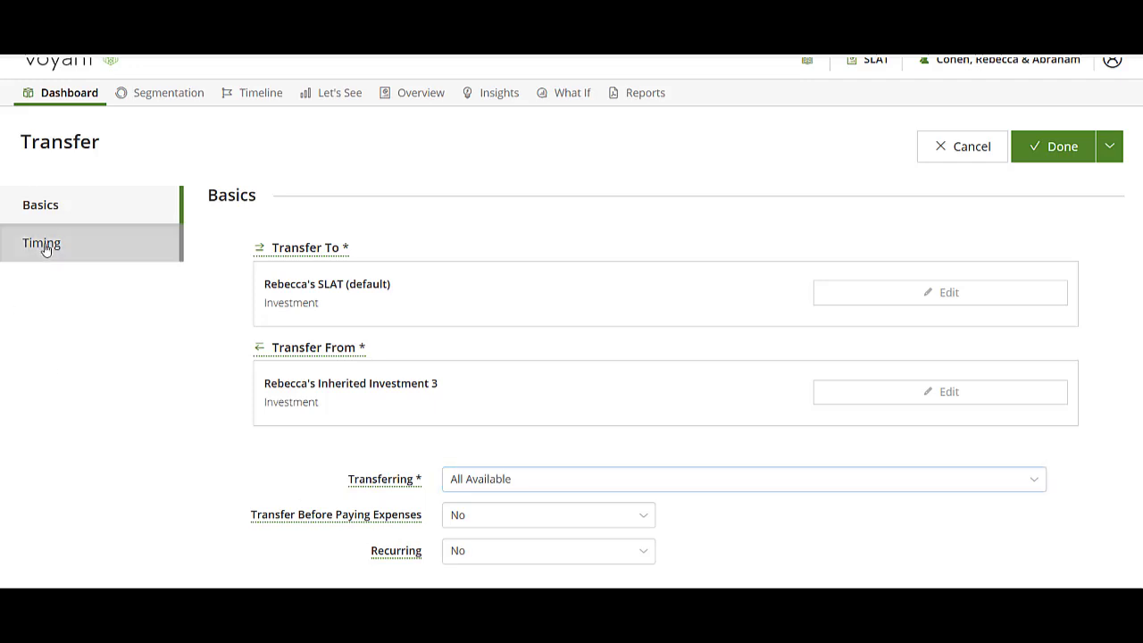
left_click(234, 509)
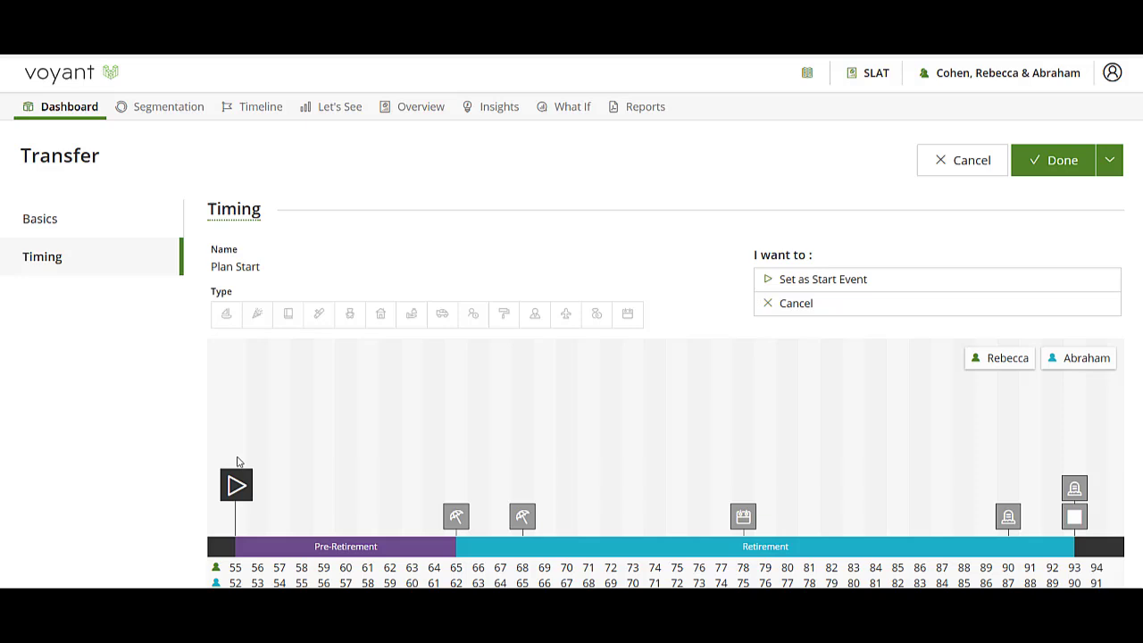
left_click(796, 279)
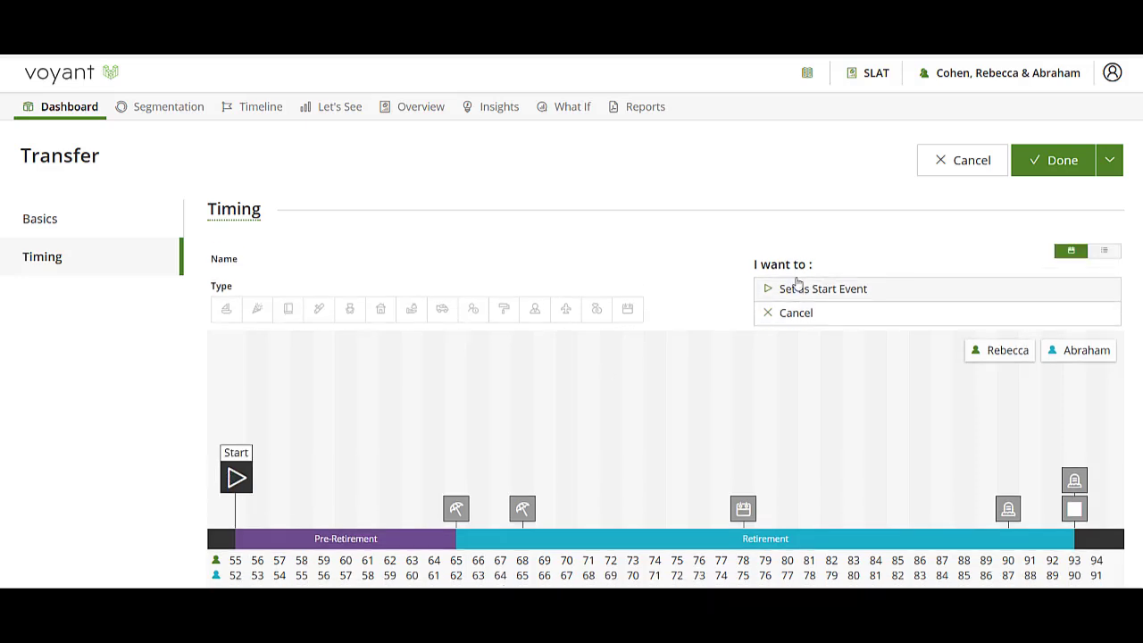
left_click(1063, 166)
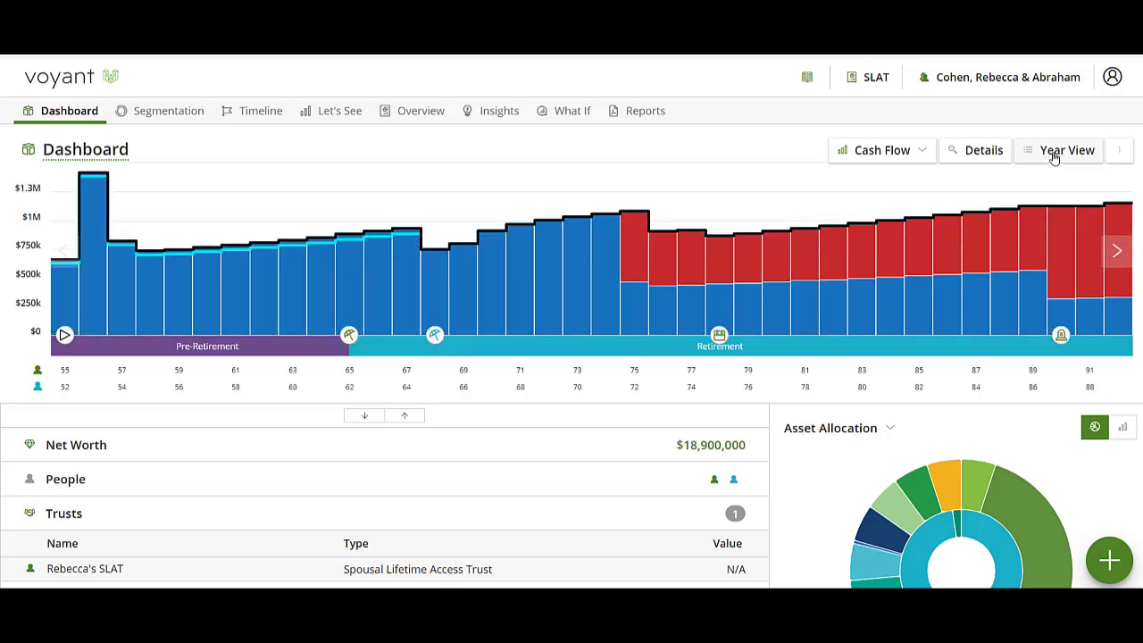
Review the 2025 cash flow and investments in the year view for the transfer into the trust, and return to the dashboard
left_click(1054, 153)
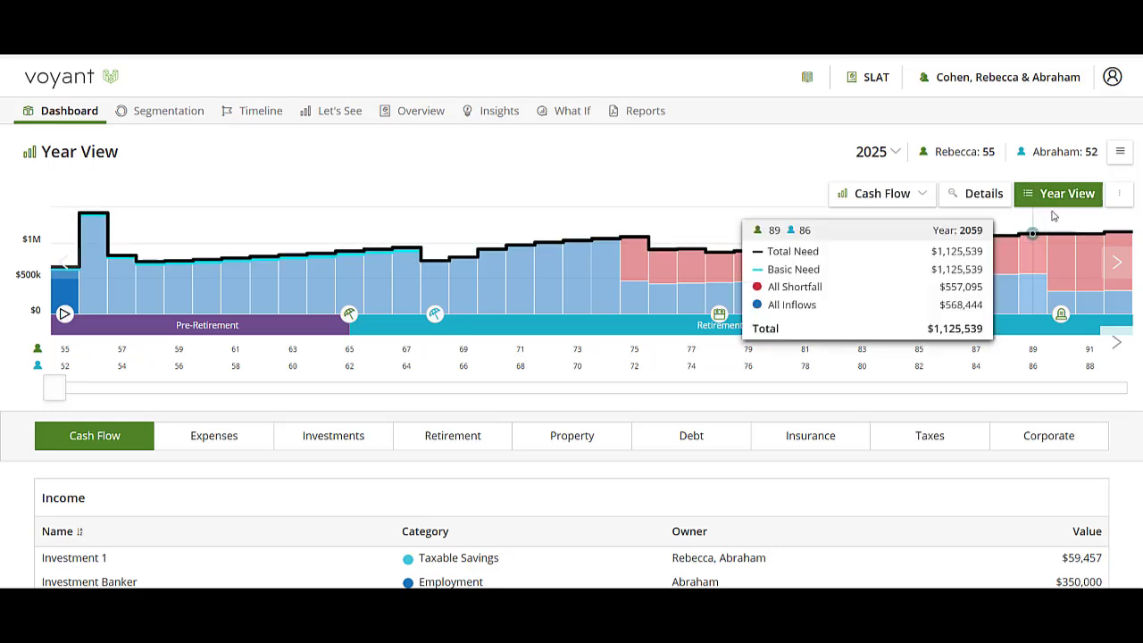
scroll(250, 474, "down", 3)
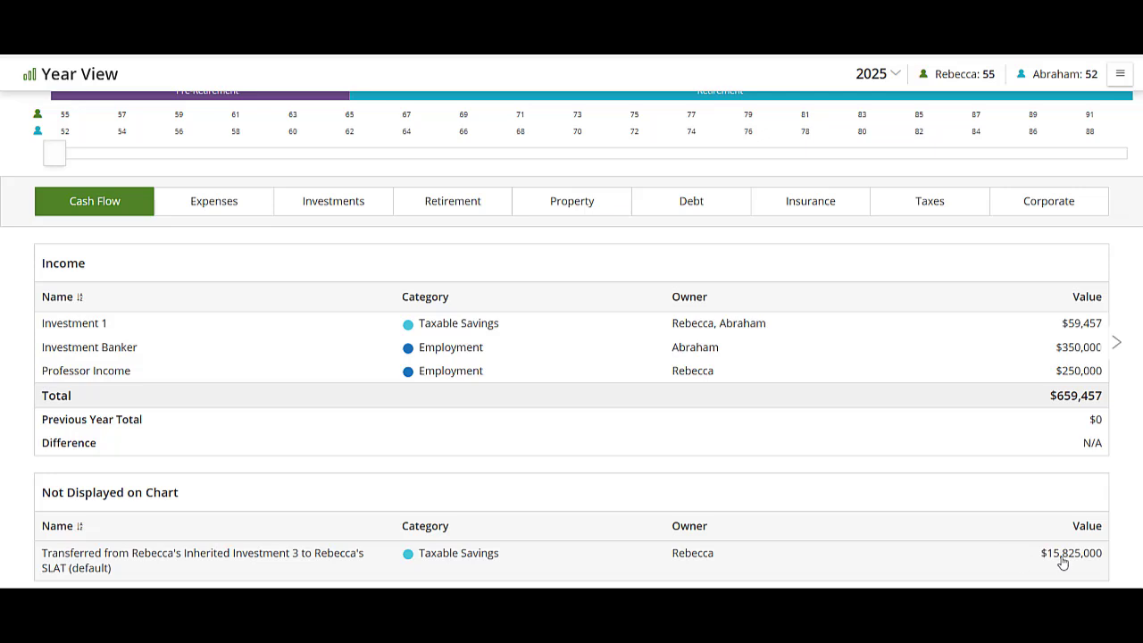
left_click(357, 199)
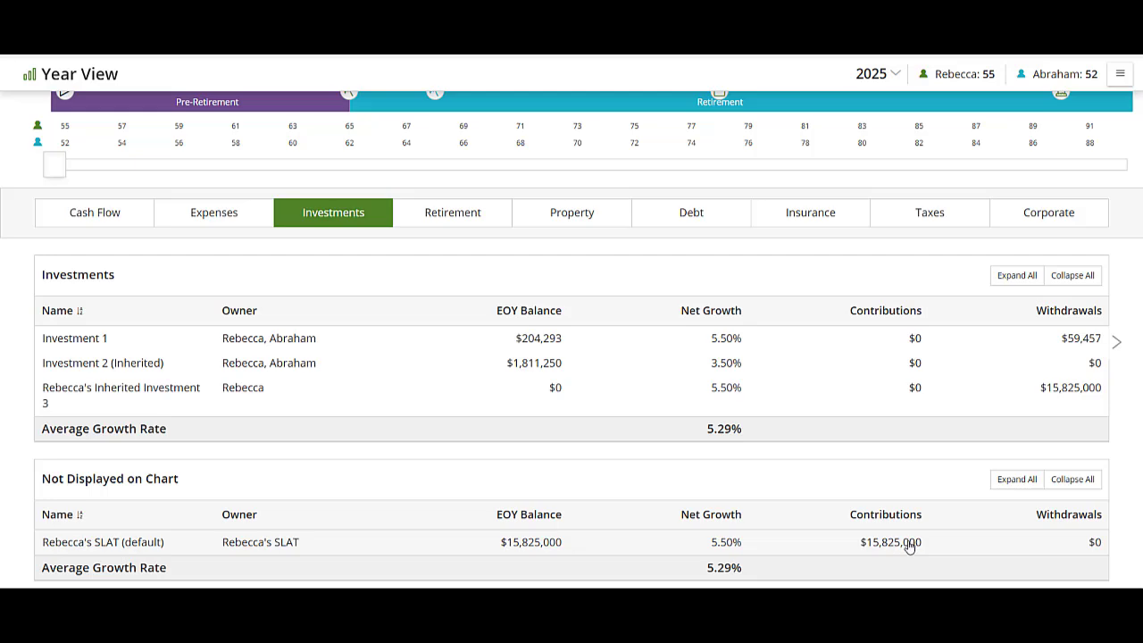
scroll(908, 549, "up", 3)
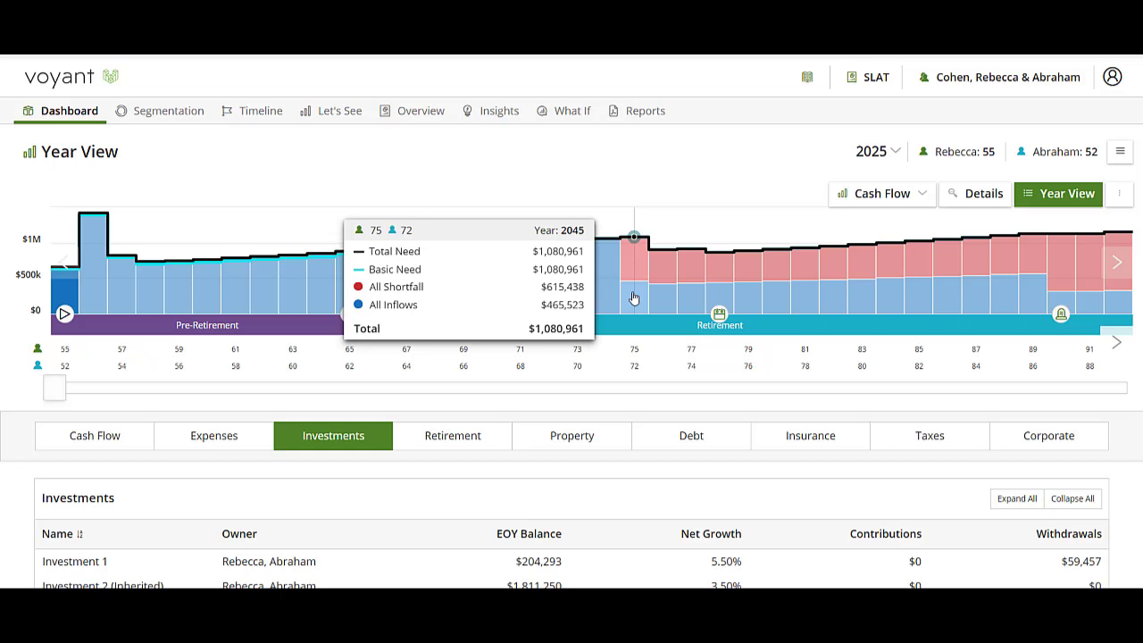
left_click(64, 110)
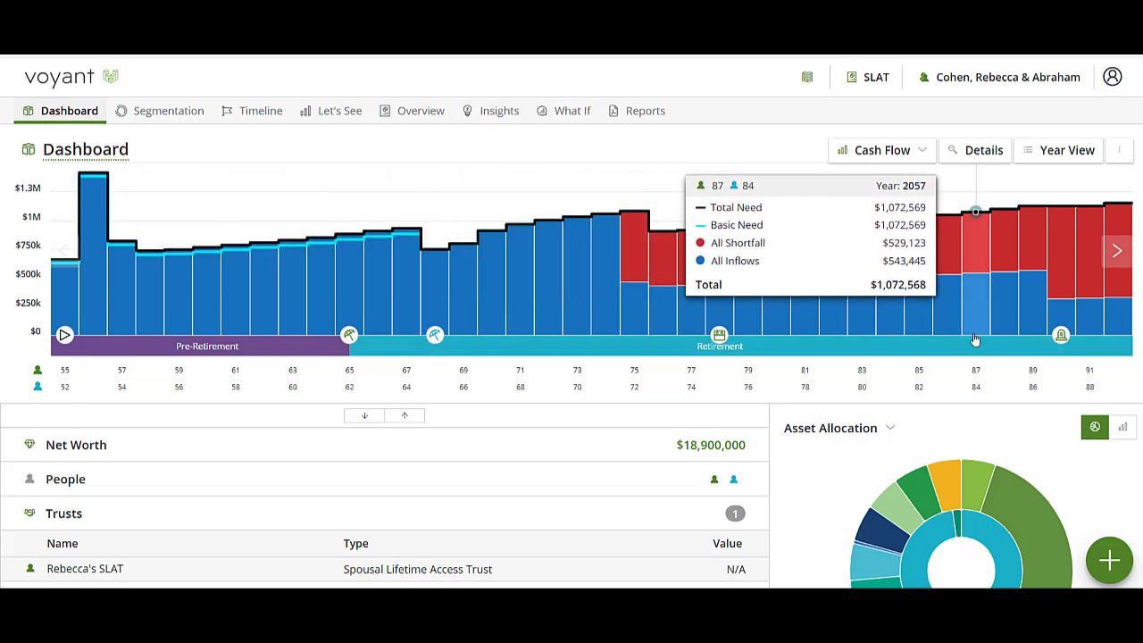
Add a trust distribution with the grantor's SLAT as its distribution source
left_click(1109, 560)
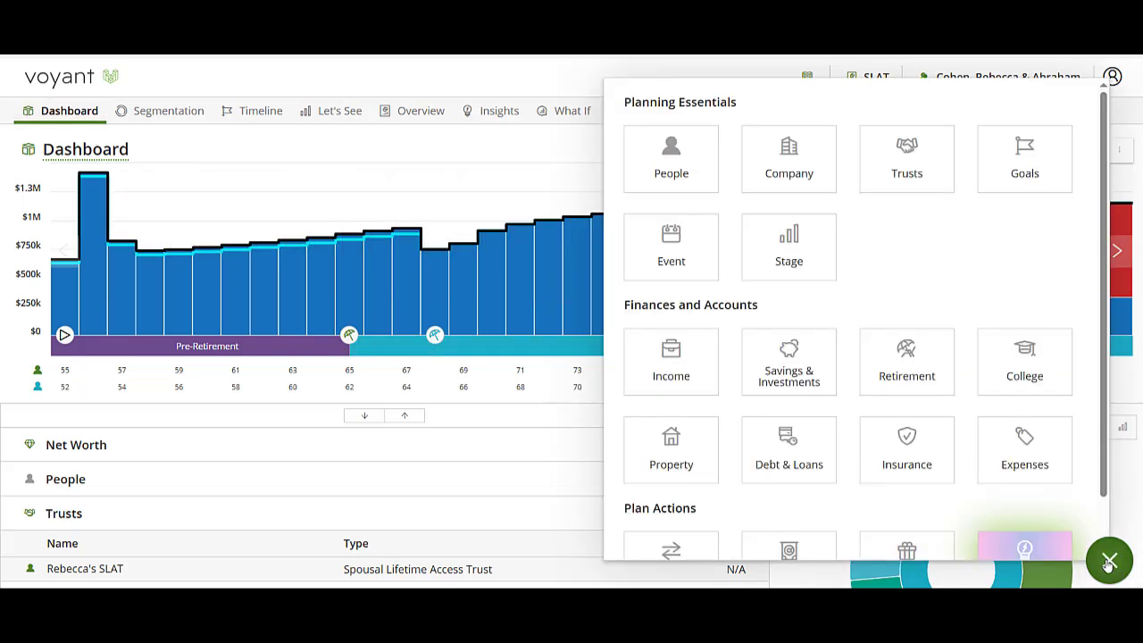
left_click(917, 173)
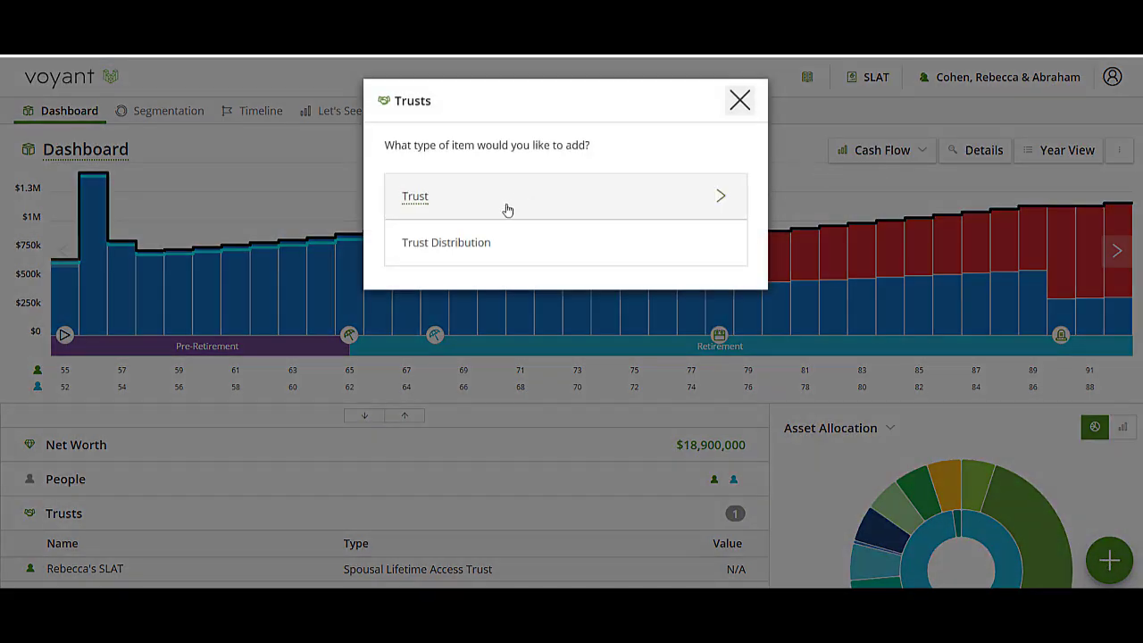
left_click(535, 247)
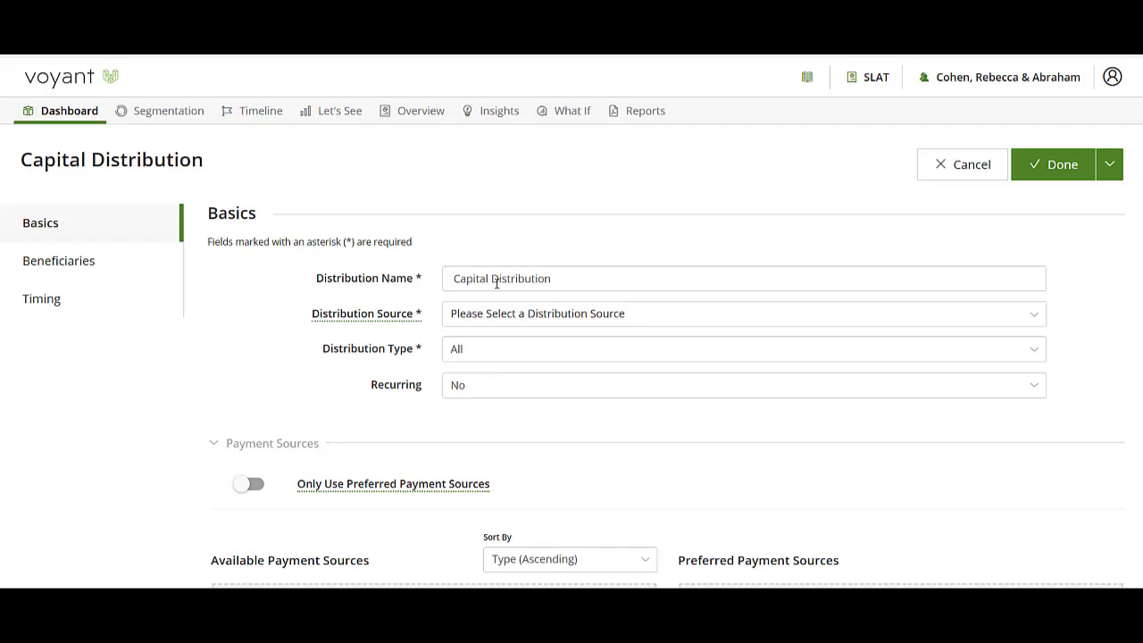
left_click(519, 314)
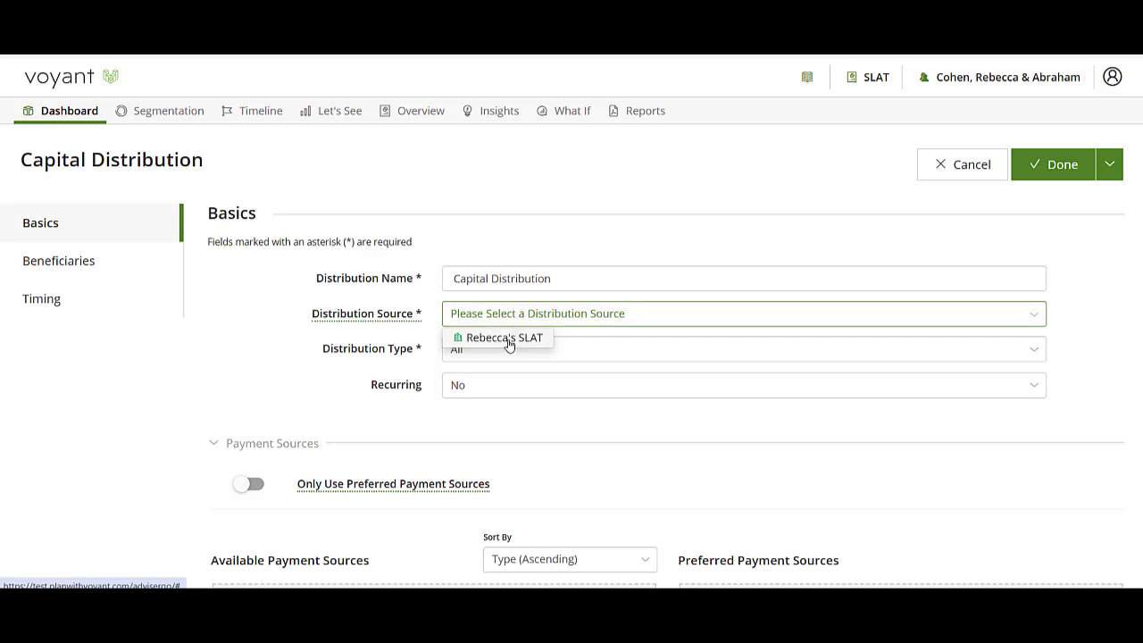
left_click(506, 338)
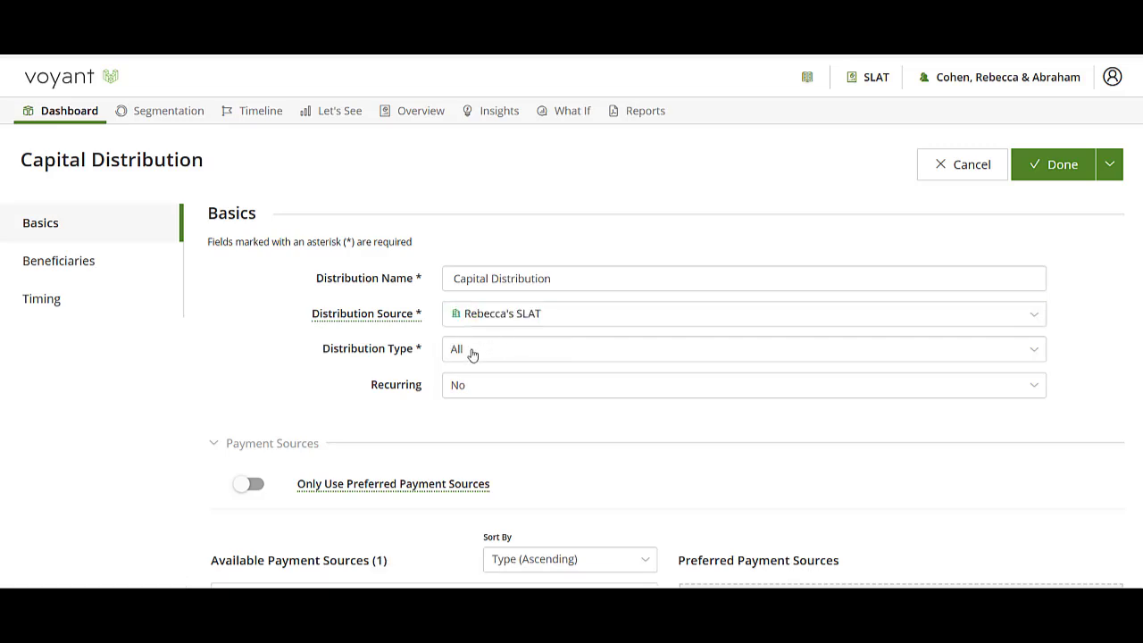
Set the distribution type to Fixed Amount and the annual amount to $300,000
left_click(472, 354)
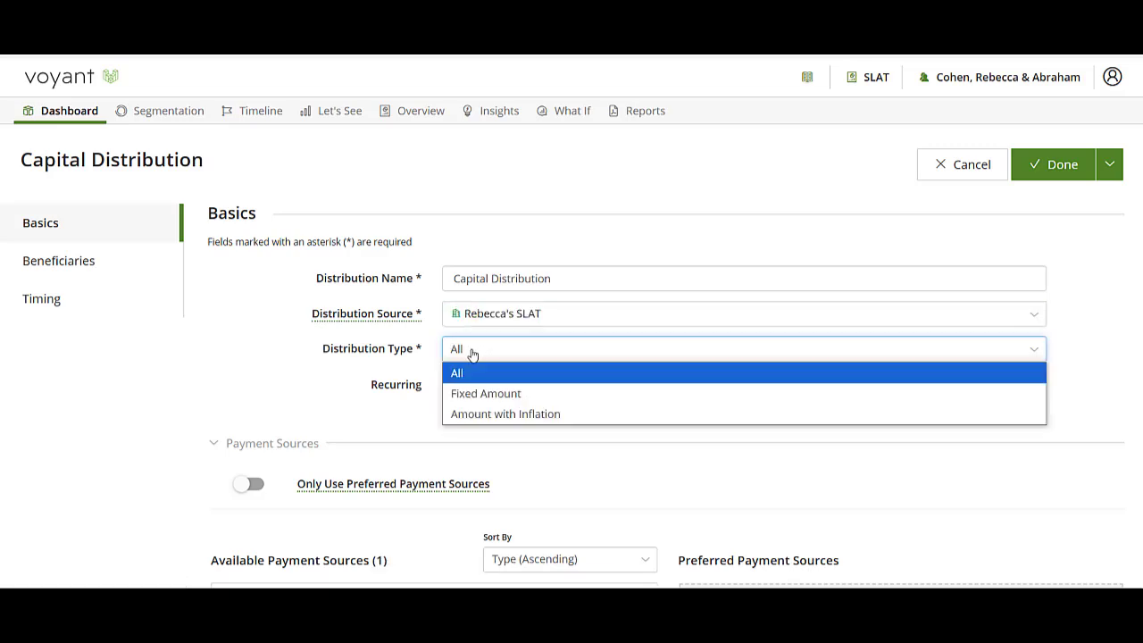
left_click(475, 394)
left_click(474, 386)
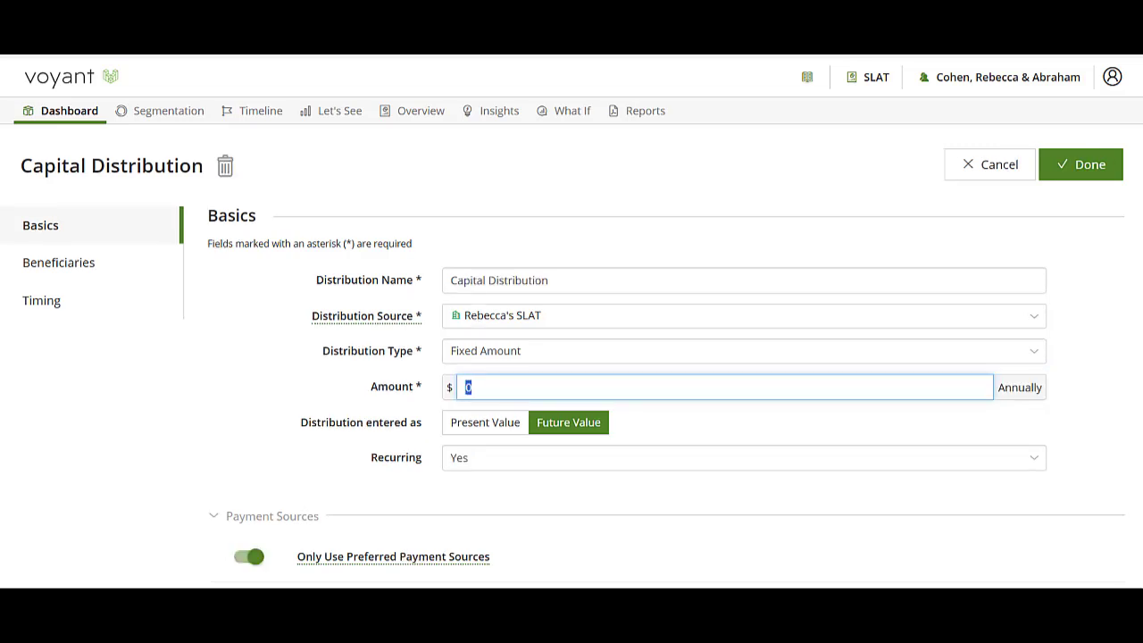
type("300,000")
Check that the distribution's timing runs from the grantor's Retirement to the spouse's Mortality, and save the distribution
left_click(27, 300)
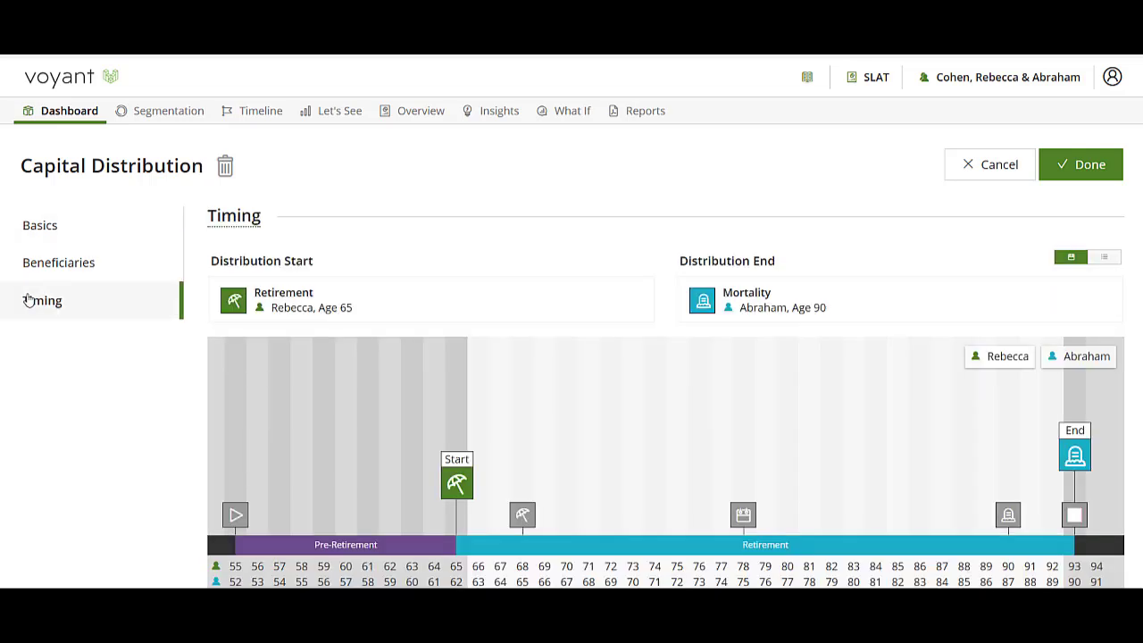
mouse_move(447, 500)
mouse_move(1071, 461)
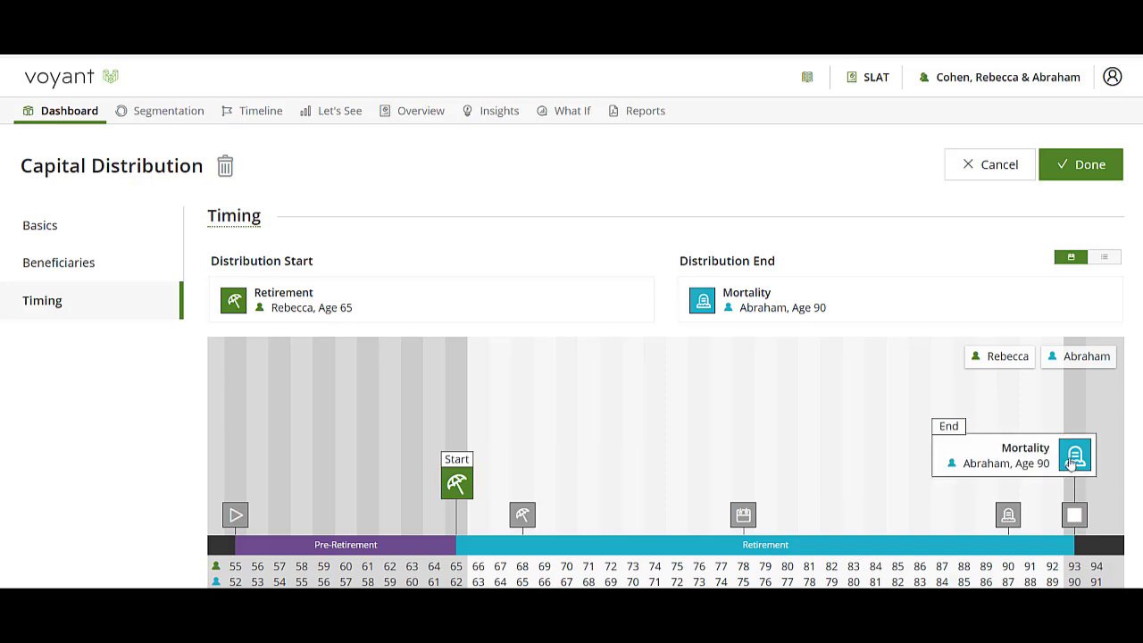
left_click(1092, 168)
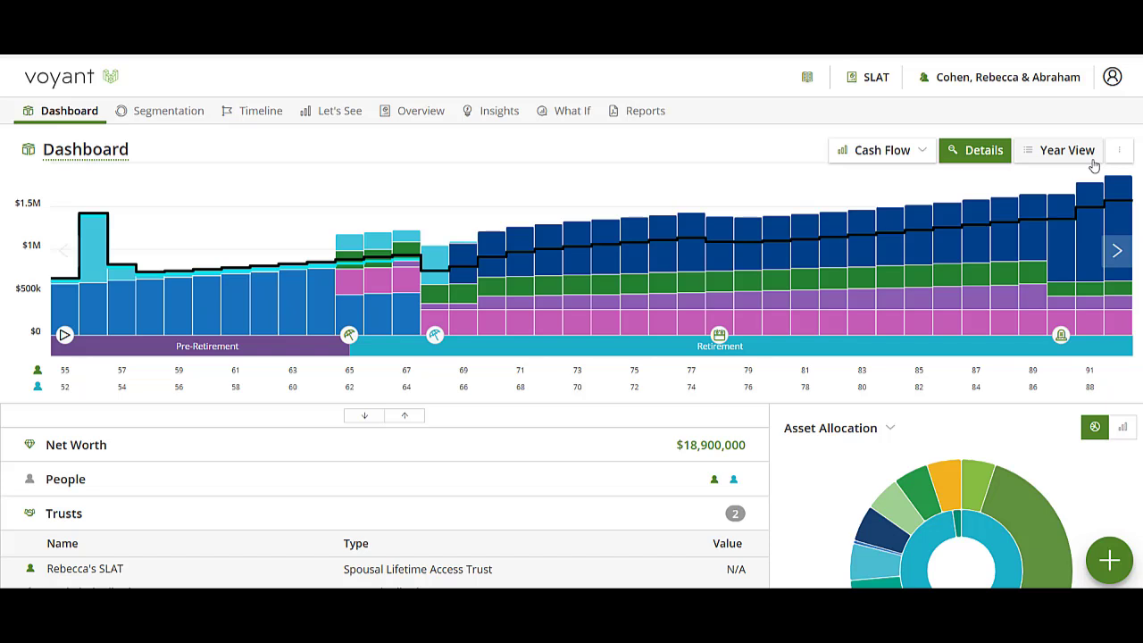
Set up a Legacy comparison of Base Plan against SLAT and hide the valuation details for SLAT
mouse_move(447, 184)
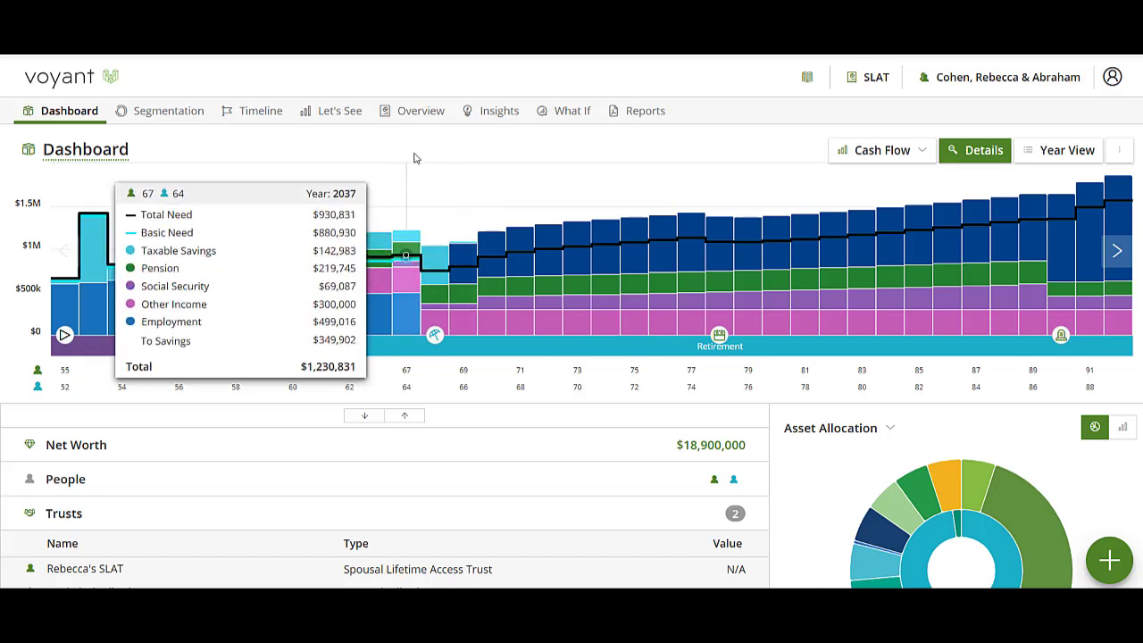
left_click(424, 116)
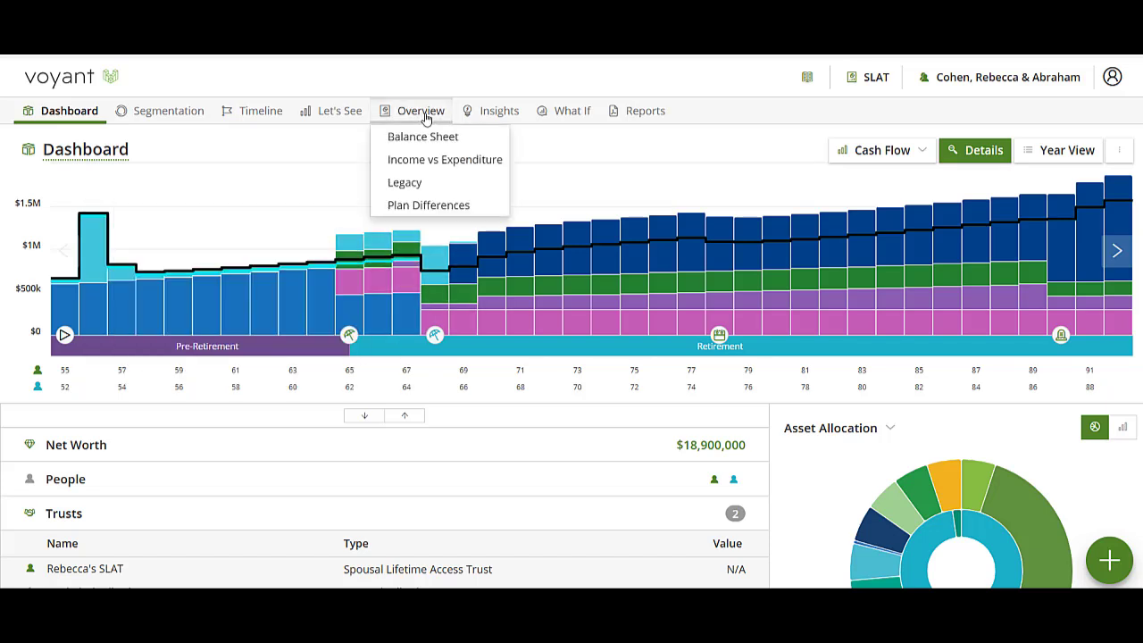
left_click(406, 183)
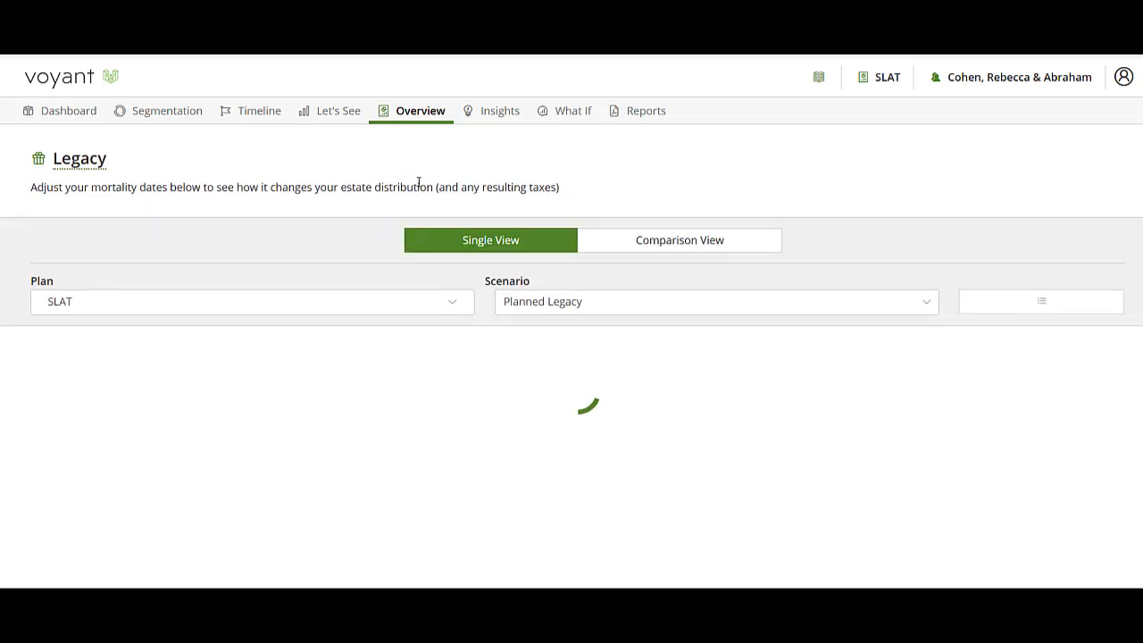
left_click(692, 237)
left_click(154, 298)
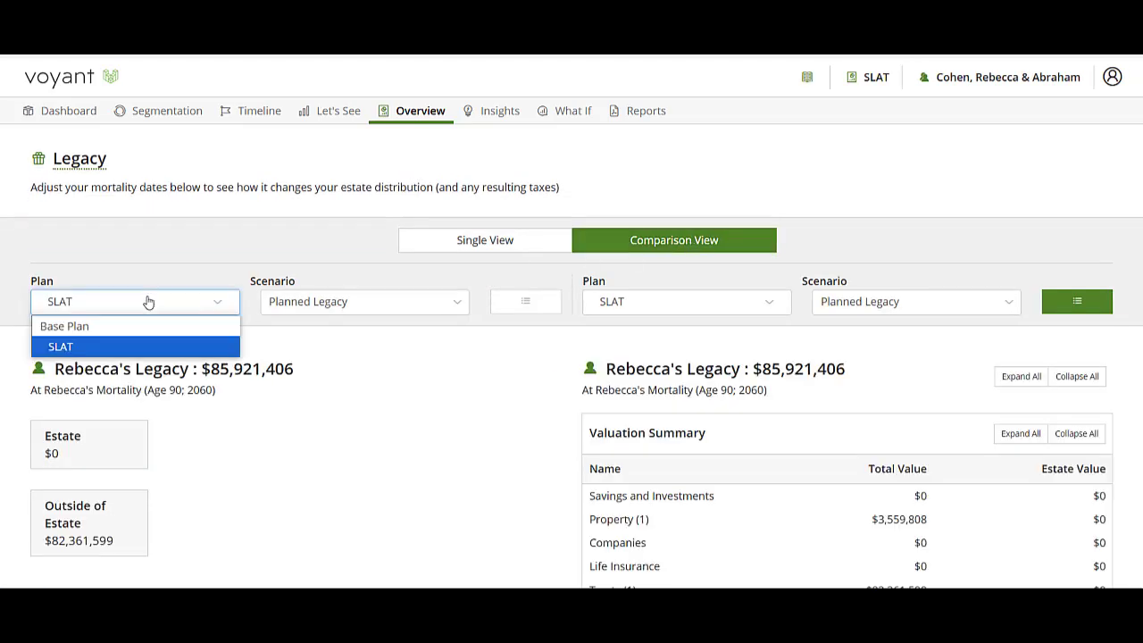
left_click(119, 325)
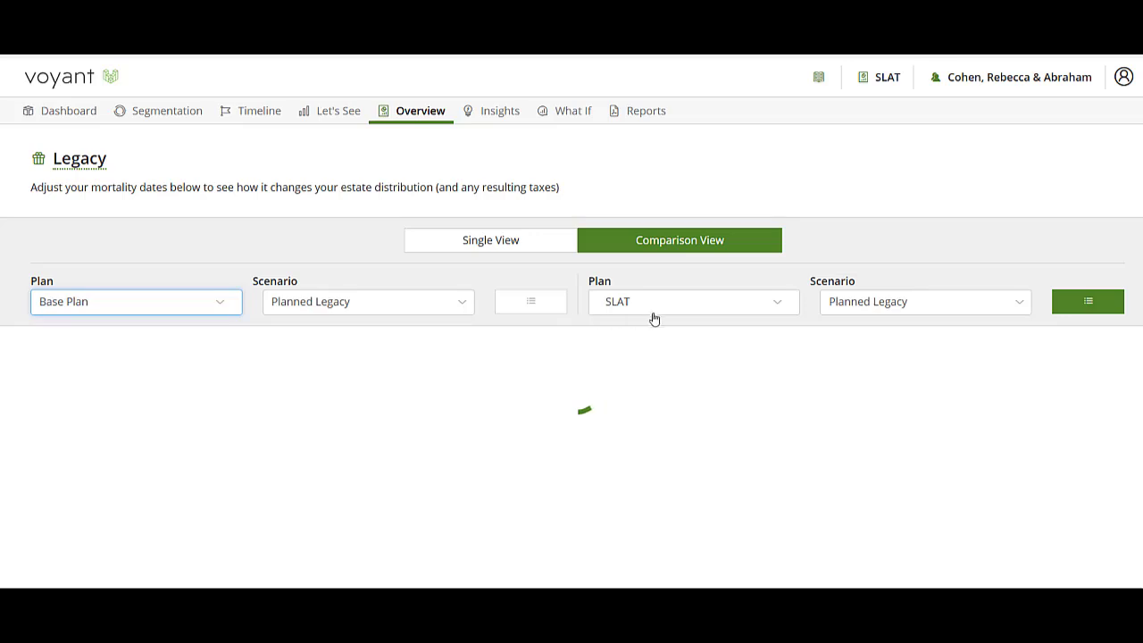
left_click(1105, 304)
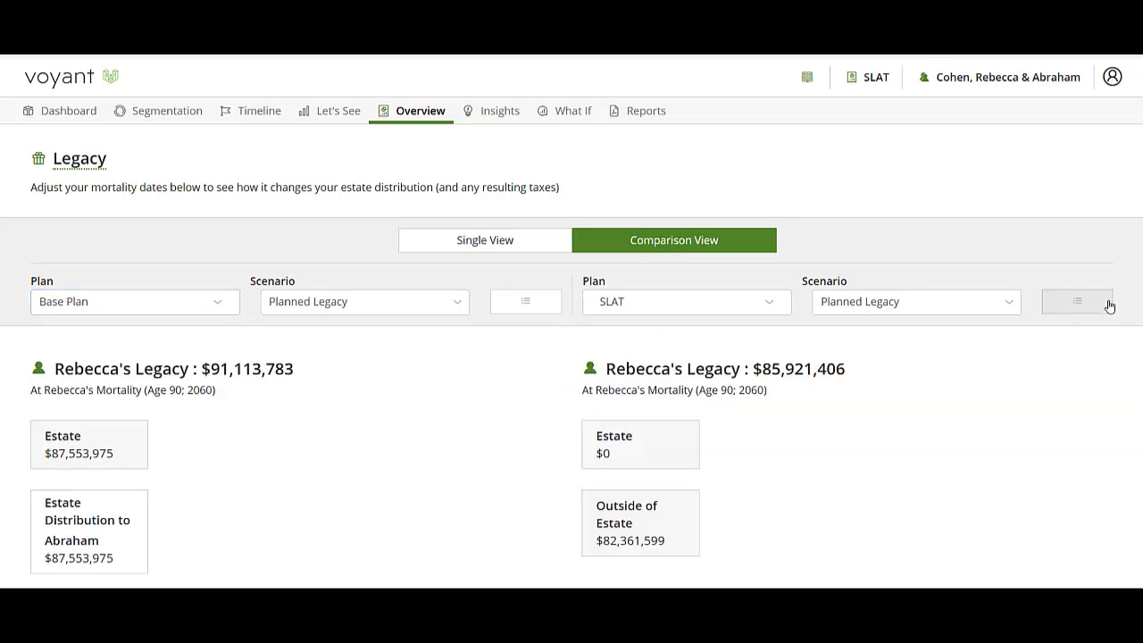
Compare estate values, federal and New York taxes, trust assets outside the estate and total wealth transfer between the two plans
scroll(1112, 334, "down", 3)
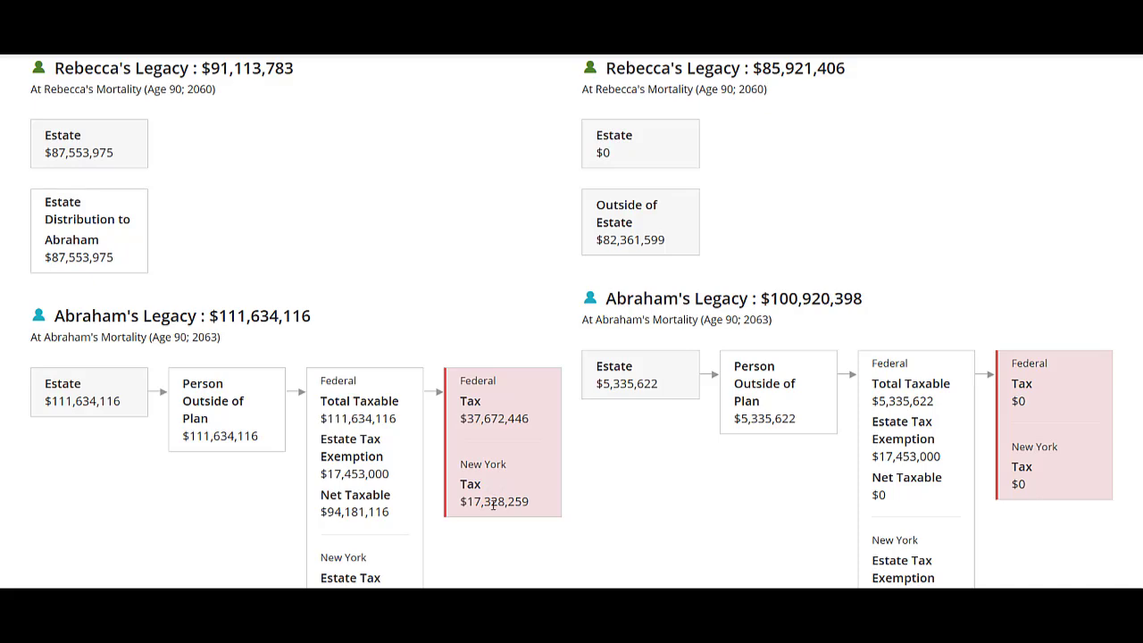
scroll(1069, 456, "up", 2)
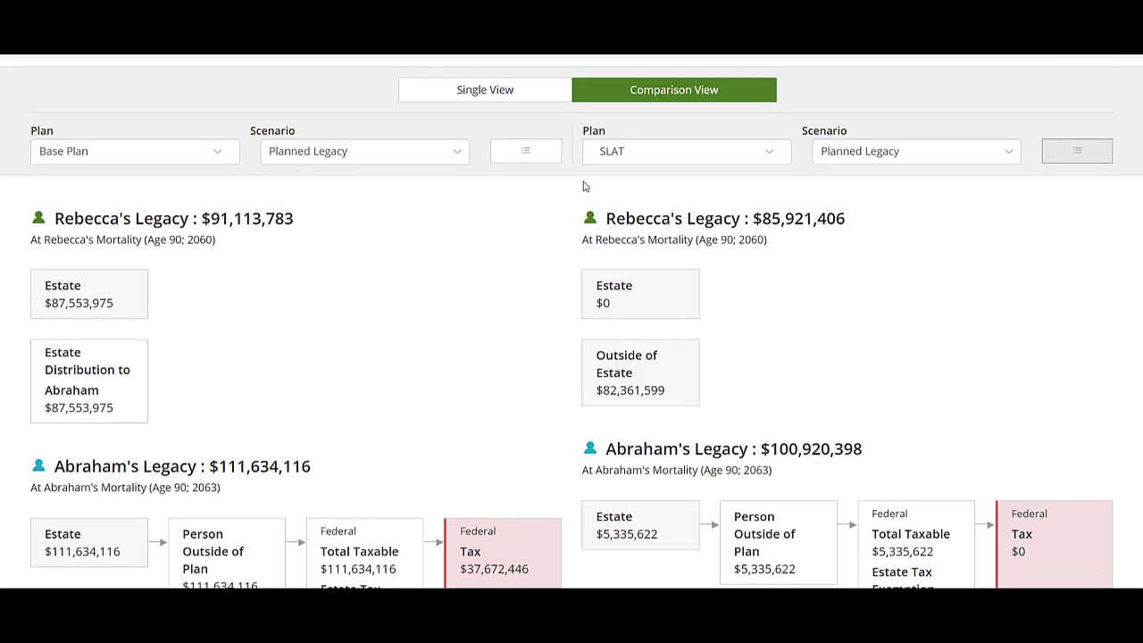
scroll(482, 402, "down", 2)
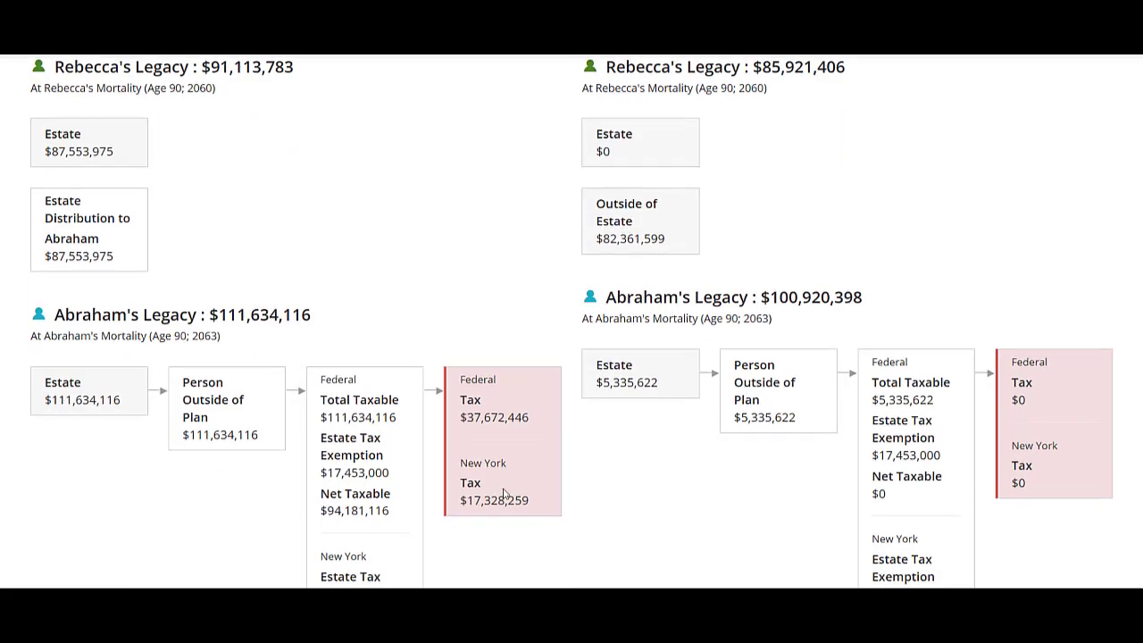
scroll(504, 494, "down", 5)
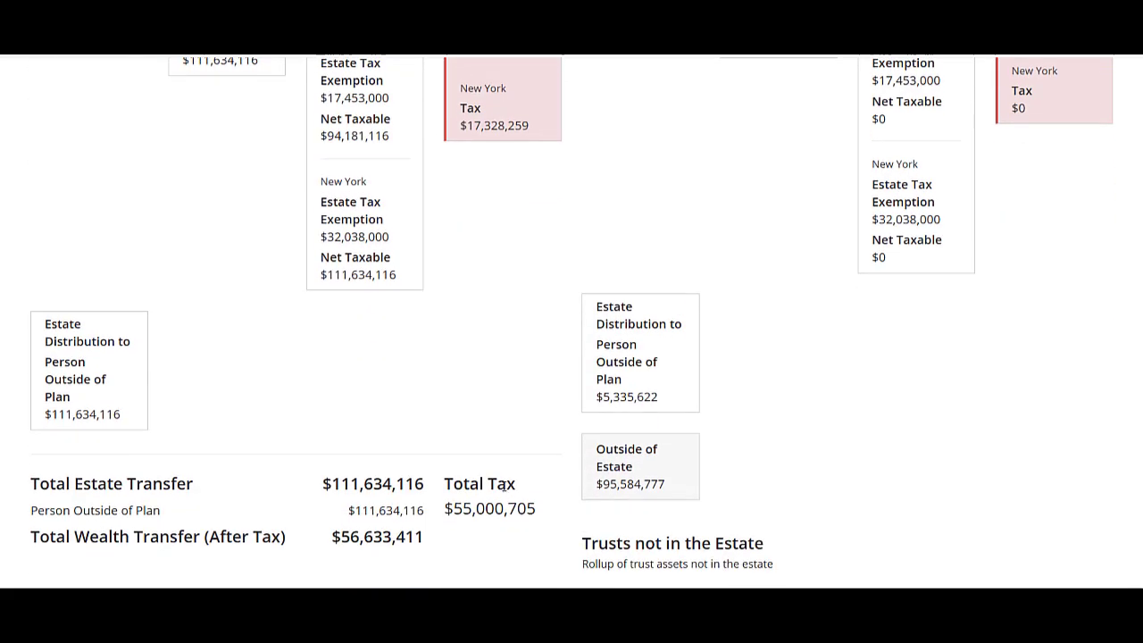
scroll(505, 491, "down", 1)
scroll(504, 487, "down", 1)
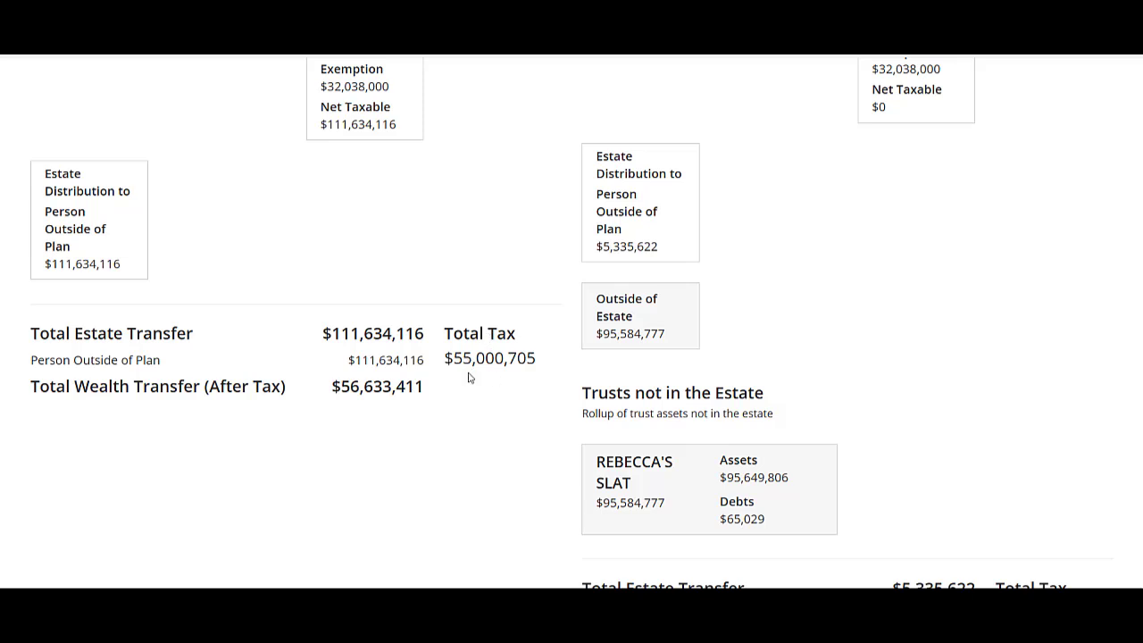
scroll(913, 426, "down", 3)
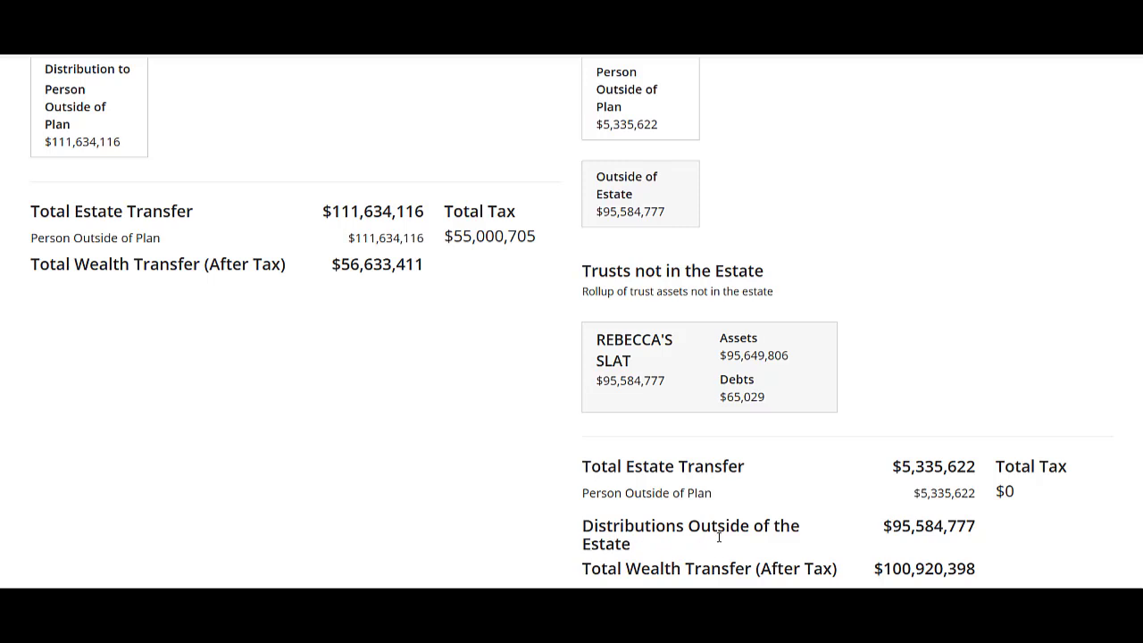
left_click_drag(982, 532, 874, 540)
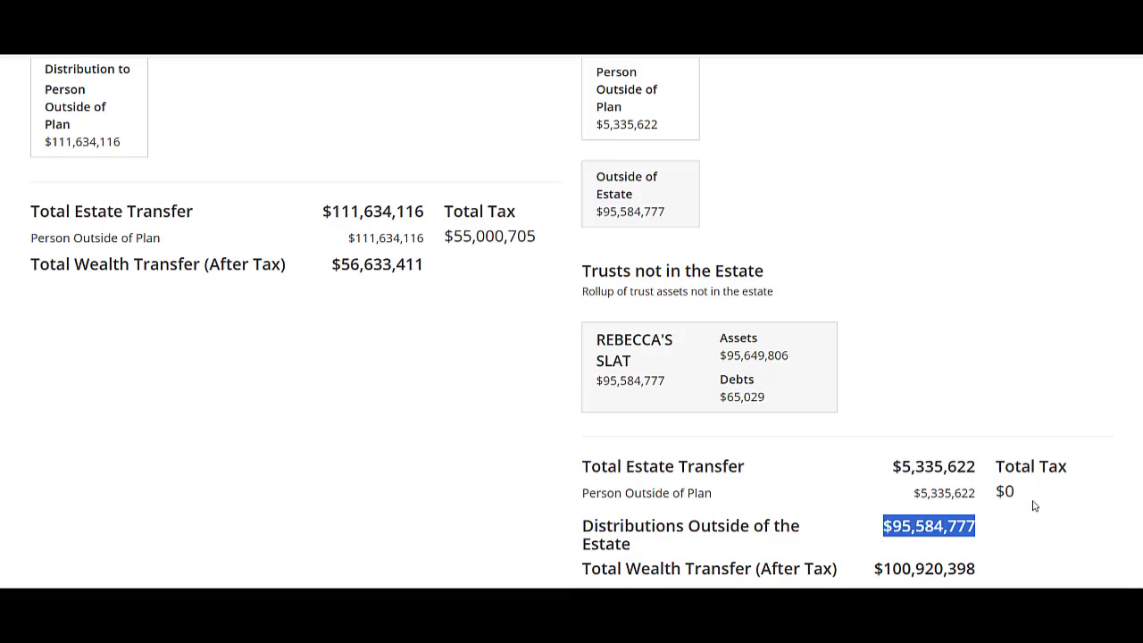
scroll(1039, 525, "up", 10)
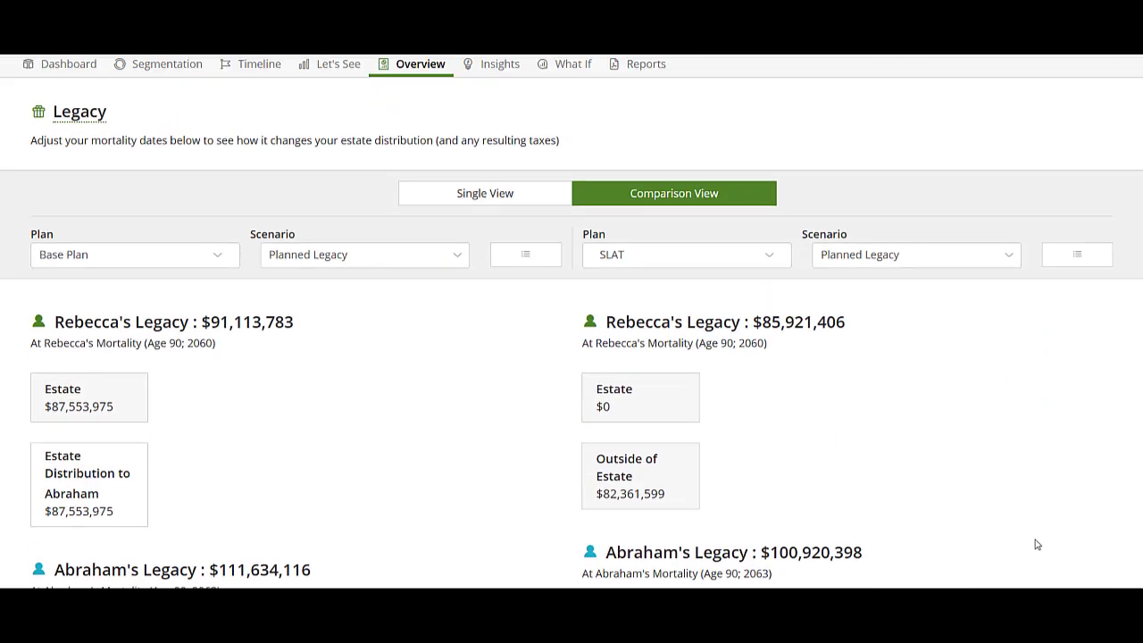
scroll(1037, 544, "up", 1)
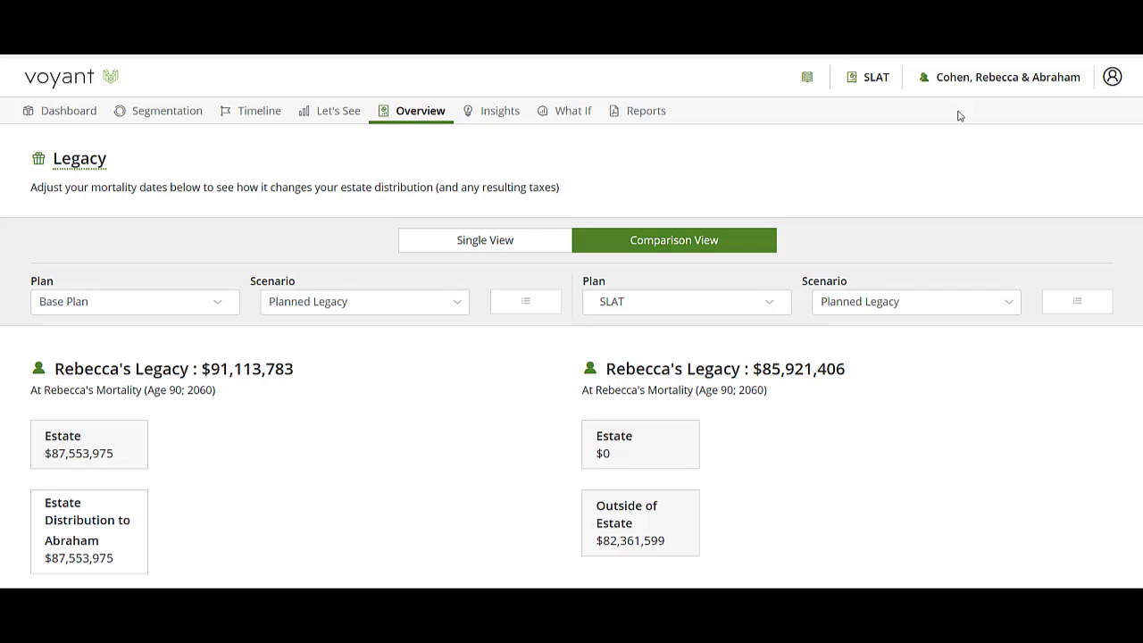
Open a support request for sharing access to the client and activate its message field
left_click(992, 78)
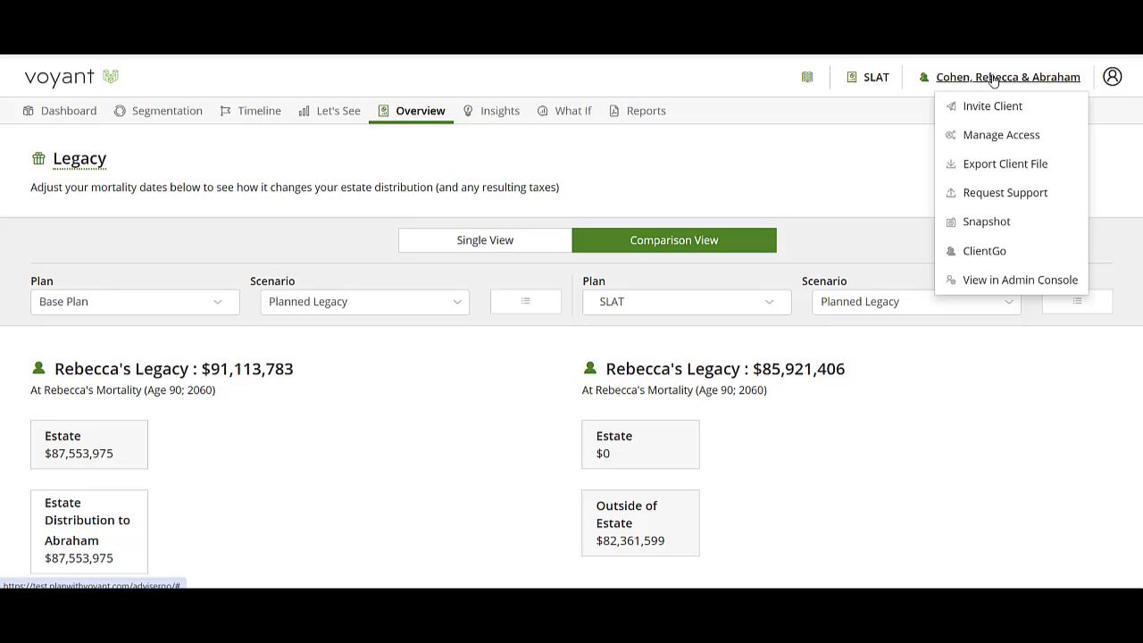
left_click(989, 192)
left_click(495, 396)
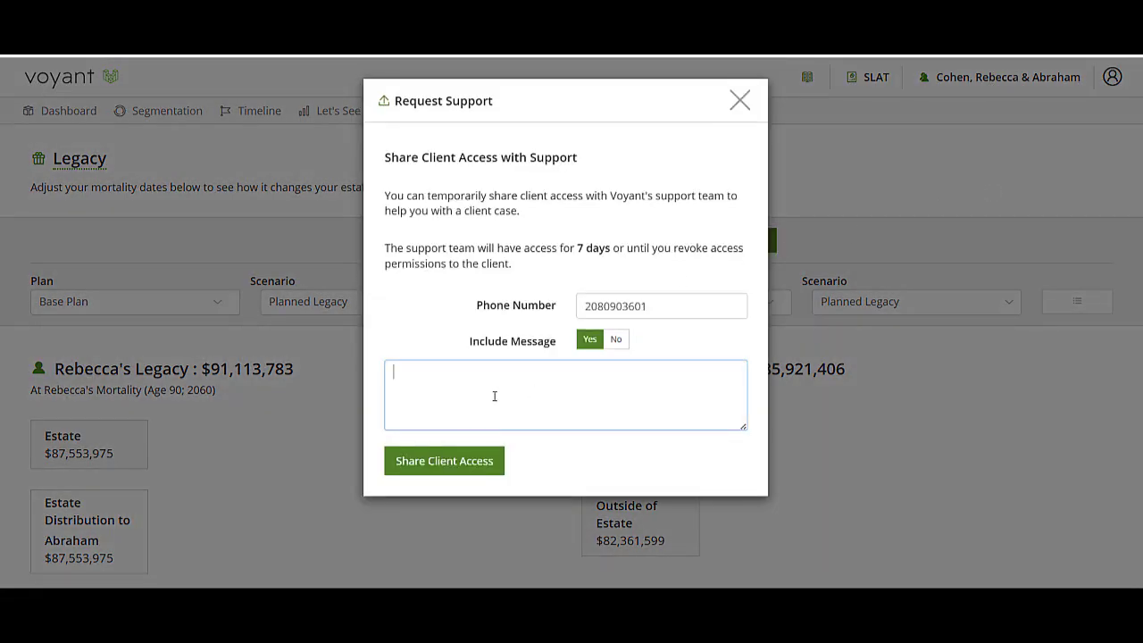